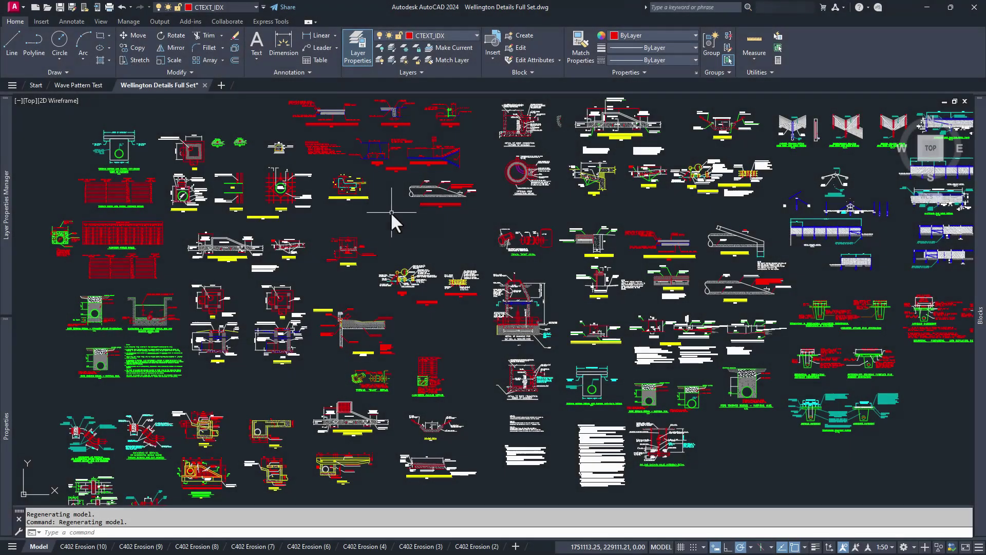
Pan and zoom across the Wellington details: silt fence, bale, transition note, manhole, and Sections A-A and B-B.
{"action": "scroll", "coordinate": [584, 190], "scroll_direction": "up", "scroll_amount": 2}
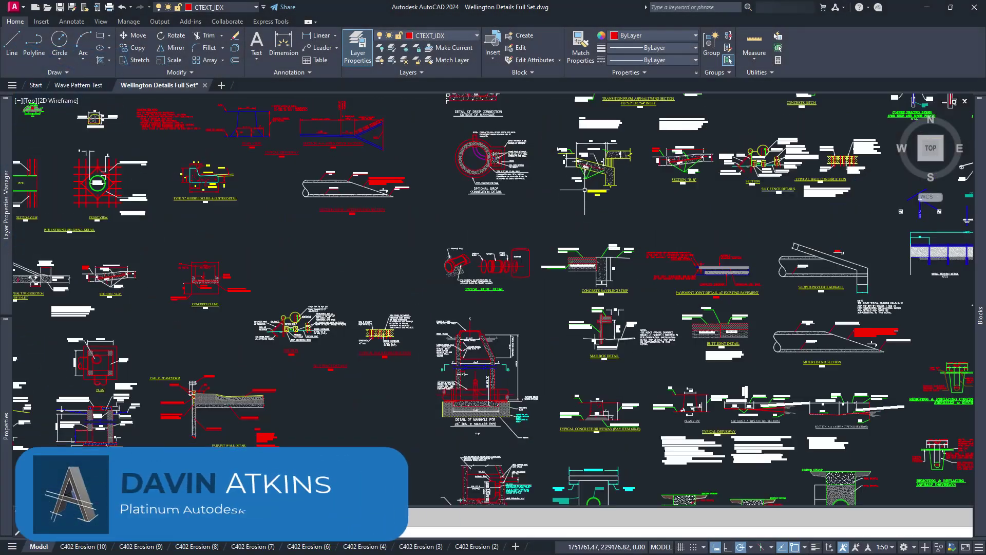
{"action": "scroll", "coordinate": [584, 190], "scroll_direction": "up", "scroll_amount": 3}
{"action": "mouse_move", "coordinate": [584, 180]}
{"action": "middle_mouse_down"}
{"action": "mouse_move", "coordinate": [558, 226]}
{"action": "mouse_move", "coordinate": [370, 262]}
{"action": "middle_mouse_up"}
{"action": "middle_click_drag", "start_coordinate": [563, 275], "coordinate": [282, 281]}
{"action": "scroll", "coordinate": [405, 334], "scroll_direction": "up", "scroll_amount": 2}
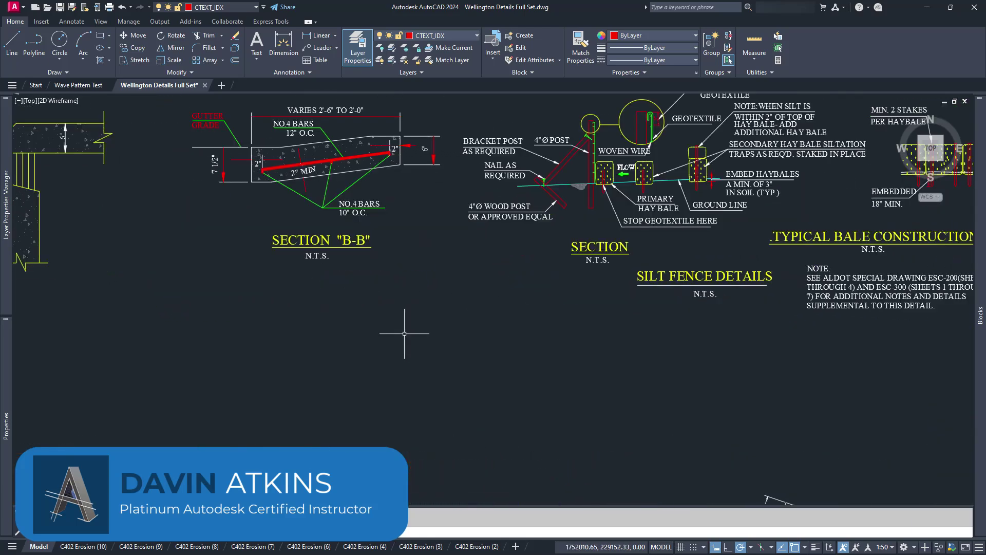
{"action": "mouse_move", "coordinate": [402, 257]}
{"action": "middle_mouse_down"}
{"action": "mouse_move", "coordinate": [407, 313]}
{"action": "mouse_move", "coordinate": [386, 365]}
{"action": "middle_mouse_up"}
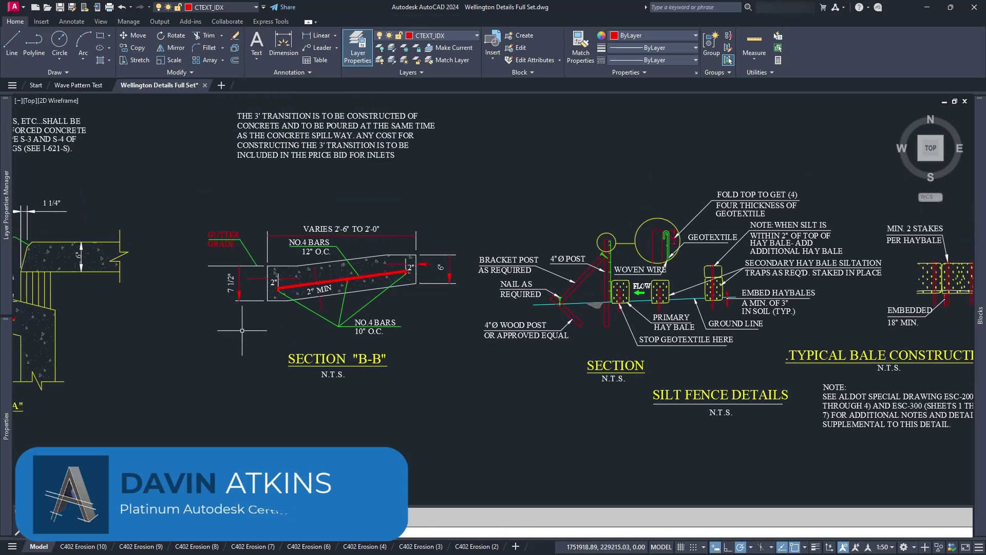
{"action": "scroll", "coordinate": [209, 199], "scroll_direction": "up", "scroll_amount": 2}
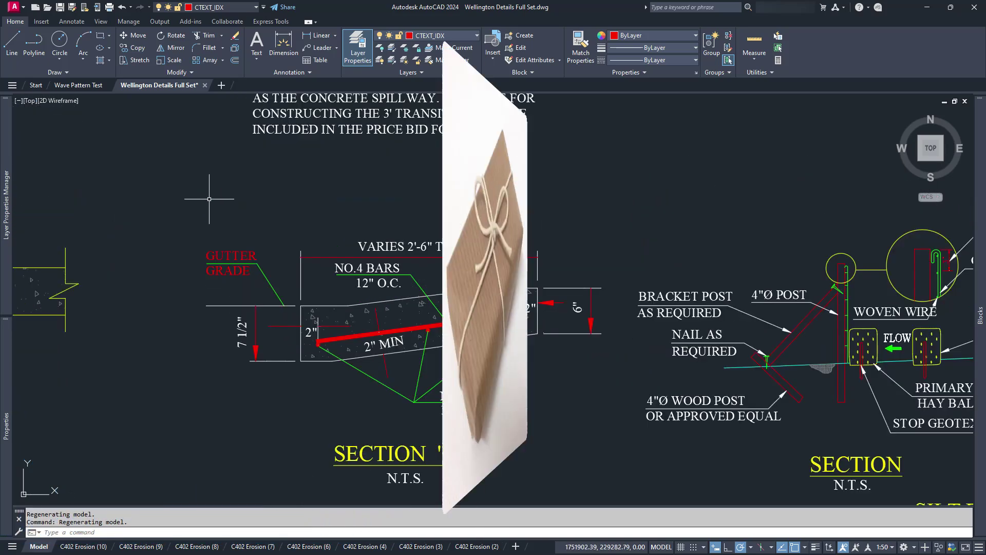
{"action": "middle_click_drag", "start_coordinate": [209, 199], "coordinate": [733, 217]}
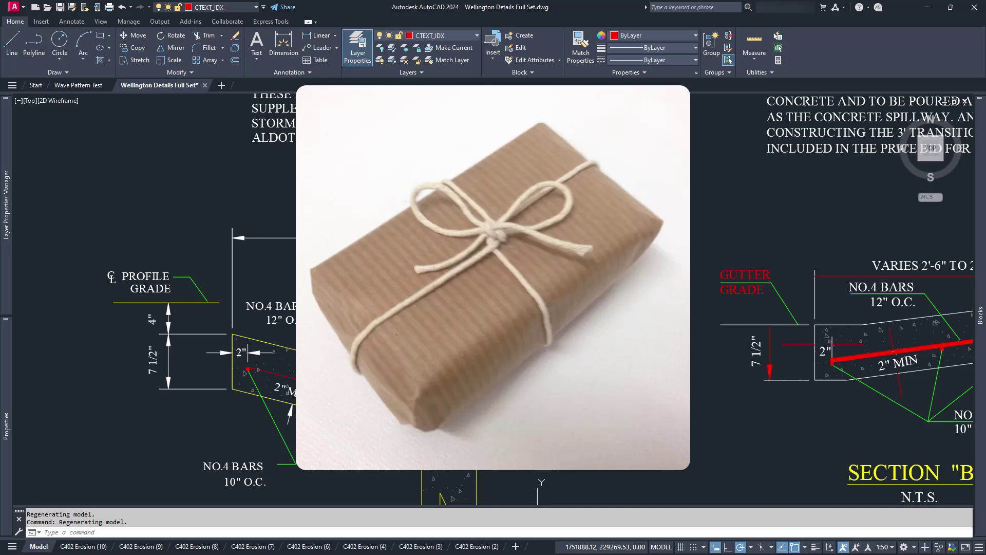
{"action": "mouse_move", "coordinate": [167, 296]}
{"action": "middle_mouse_down"}
{"action": "mouse_move", "coordinate": [242, 210]}
{"action": "mouse_move", "coordinate": [409, 192]}
{"action": "middle_mouse_up"}
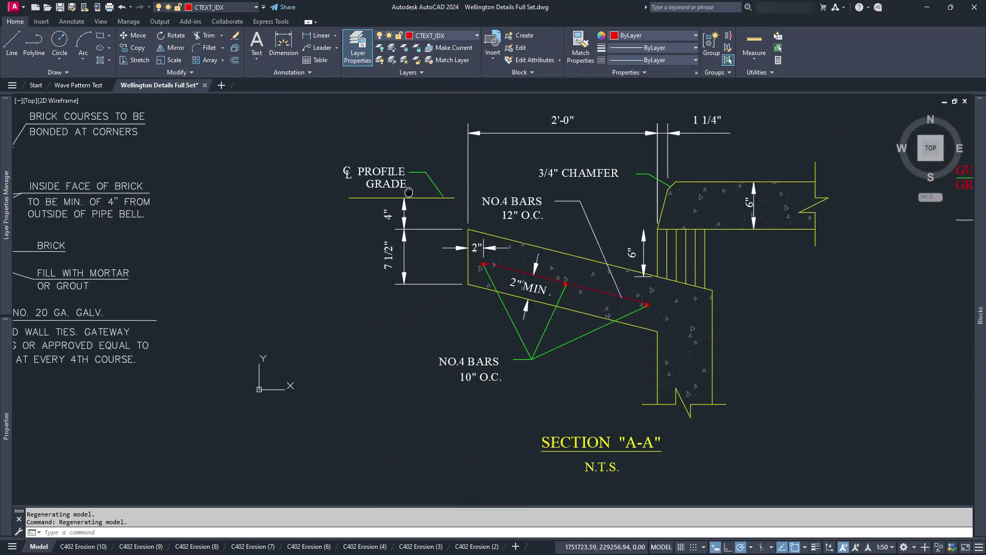
{"action": "scroll", "coordinate": [408, 192], "scroll_direction": "down", "scroll_amount": 2}
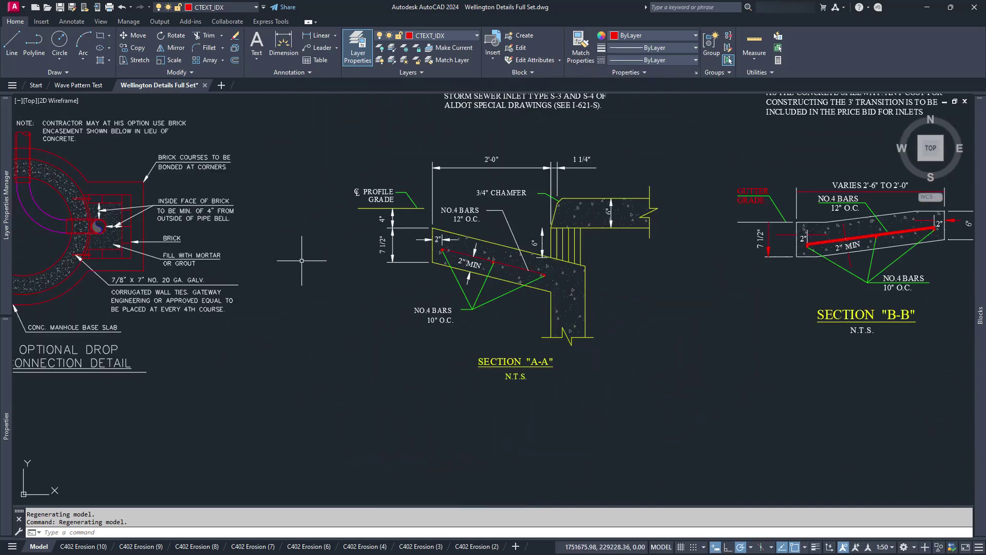
{"action": "scroll", "coordinate": [302, 260], "scroll_direction": "down", "scroll_amount": 2}
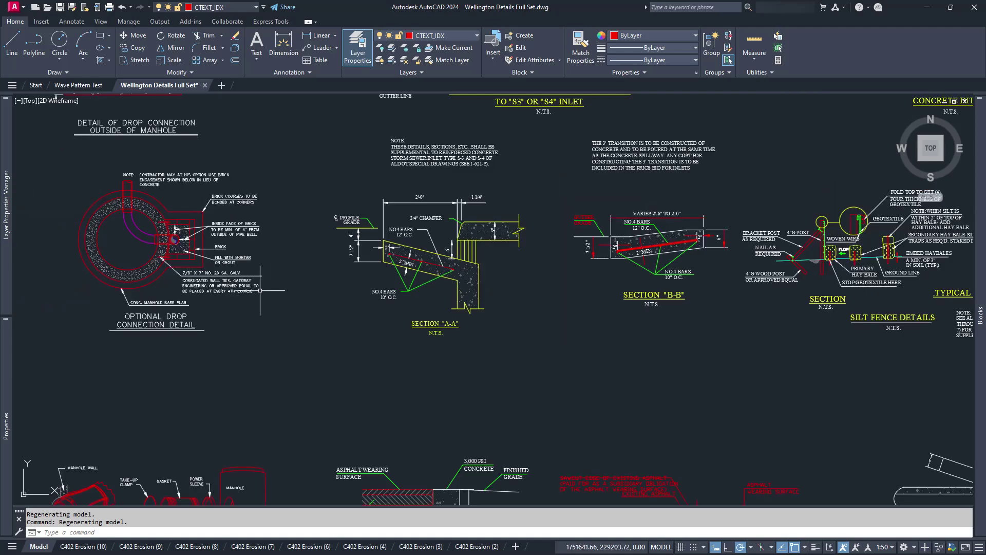
{"action": "mouse_move", "coordinate": [259, 291]}
{"action": "middle_mouse_down"}
{"action": "mouse_move", "coordinate": [315, 305]}
{"action": "mouse_move", "coordinate": [611, 295]}
{"action": "mouse_move", "coordinate": [797, 269]}
{"action": "mouse_move", "coordinate": [640, 323]}
{"action": "mouse_move", "coordinate": [827, 244]}
{"action": "middle_mouse_up"}
{"action": "scroll", "coordinate": [827, 244], "scroll_direction": "down", "scroll_amount": 2}
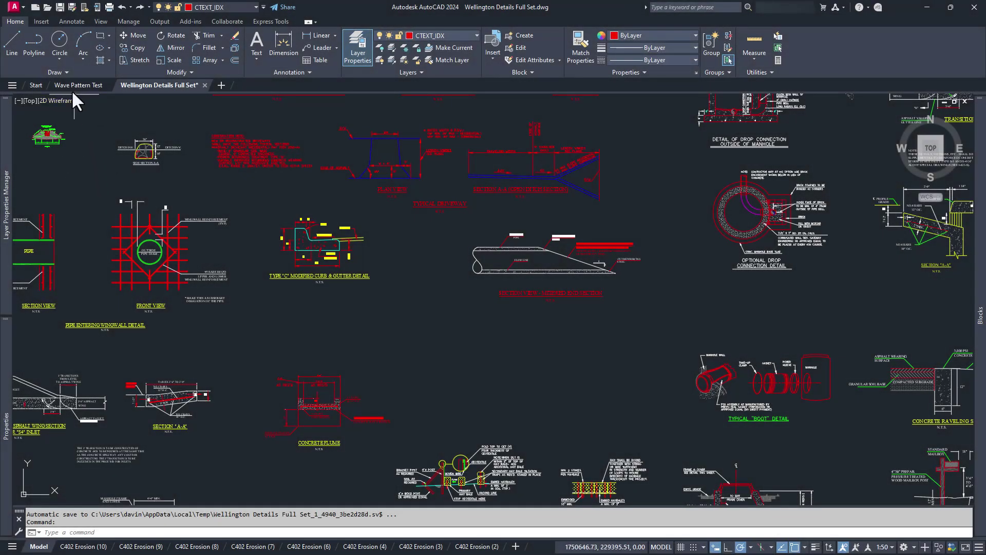
Find eTransmit under Application menu > Publish, then start the ETRANSMIT command.
{"action": "left_click", "coordinate": [22, 7]}
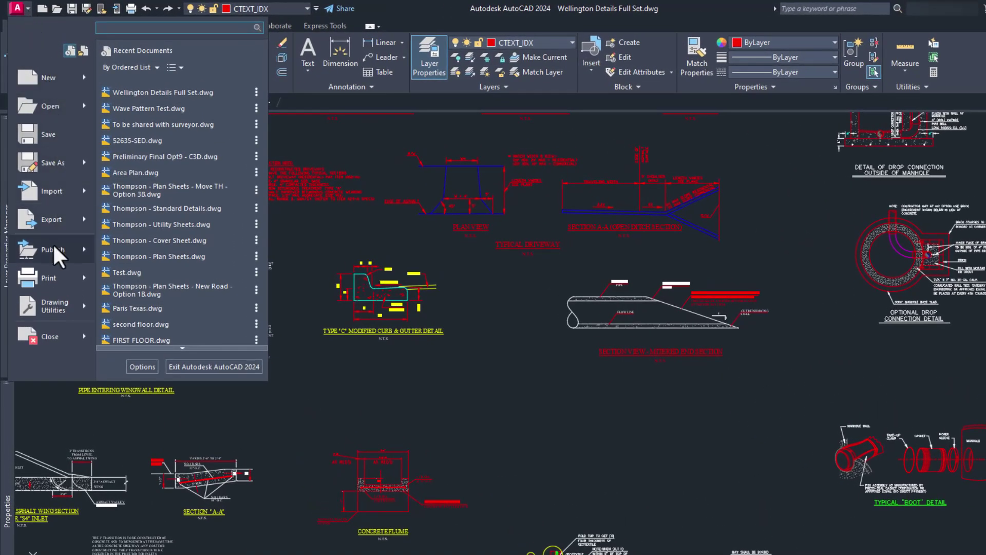
{"action": "mouse_move", "coordinate": [57, 252]}
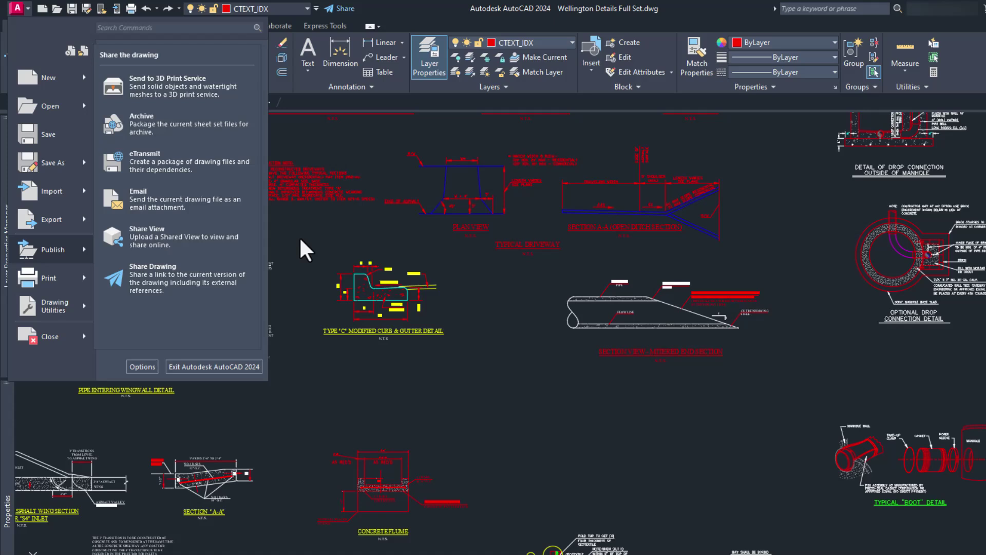
{"action": "left_click", "coordinate": [324, 260]}
{"action": "type", "text": "ETRANSMIT"}
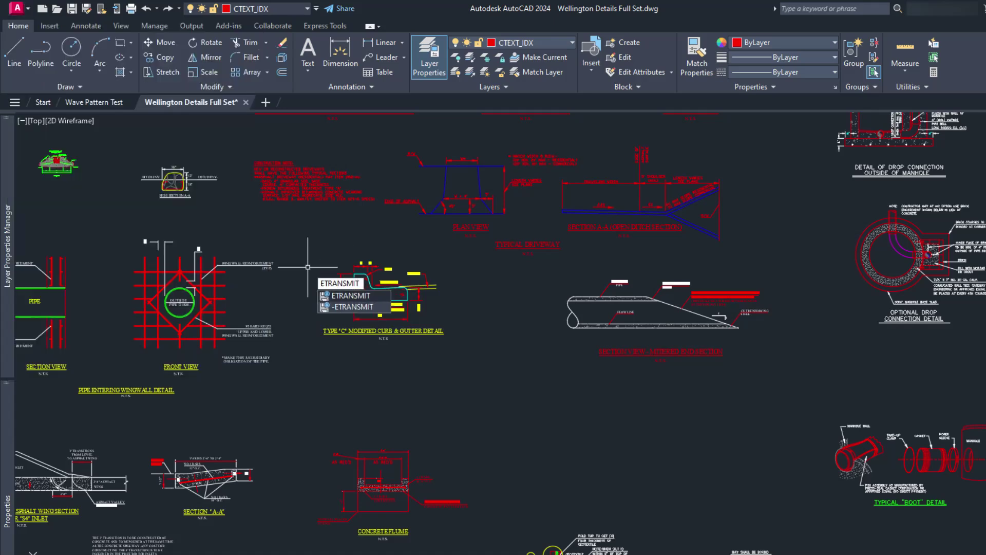
{"action": "key", "text": "Return"}
{"action": "type", "text": "ET"}
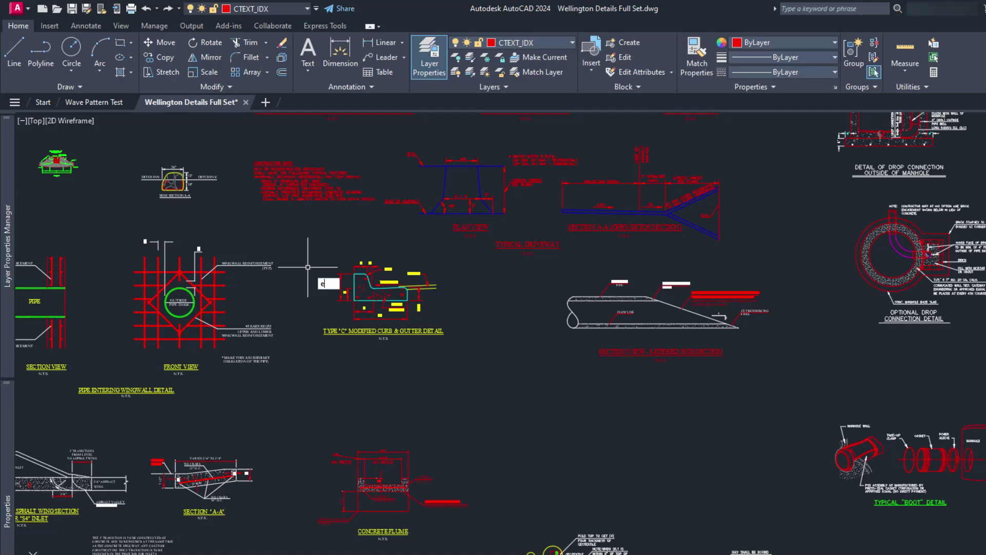
{"action": "key", "text": "Return"}
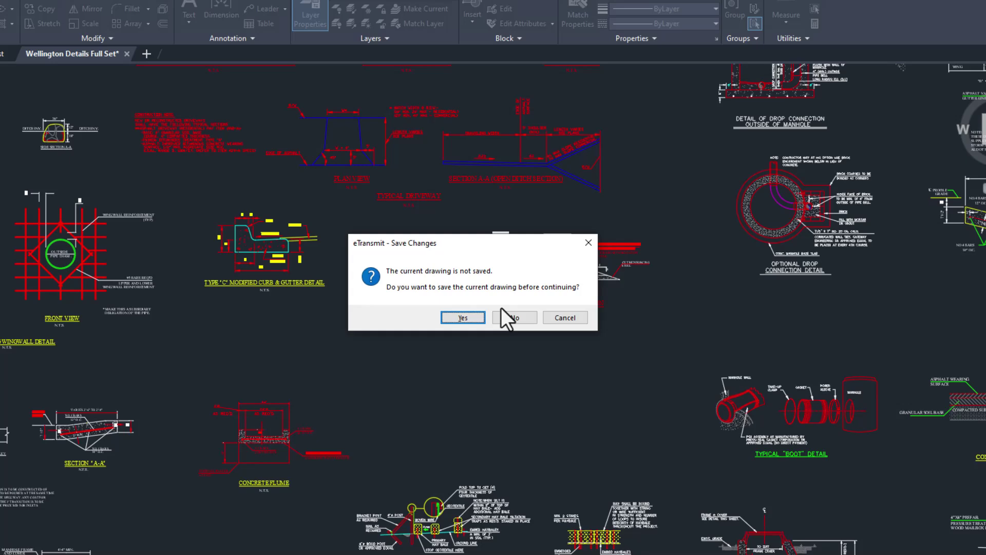
Save the Wellington drawing, then bring up the Transmittal Setups list from Create Transmittal.
{"action": "left_click", "coordinate": [474, 319]}
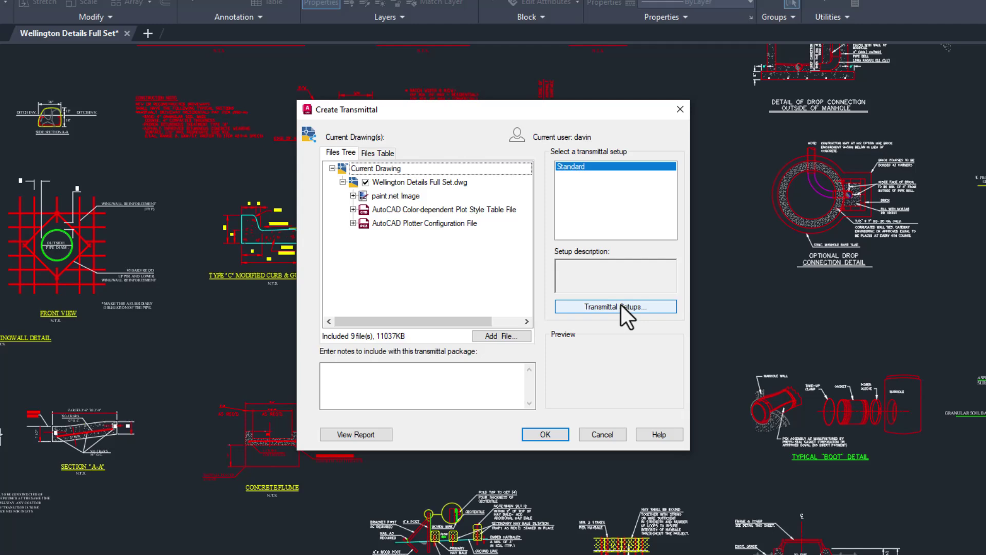
{"action": "left_click", "coordinate": [621, 304]}
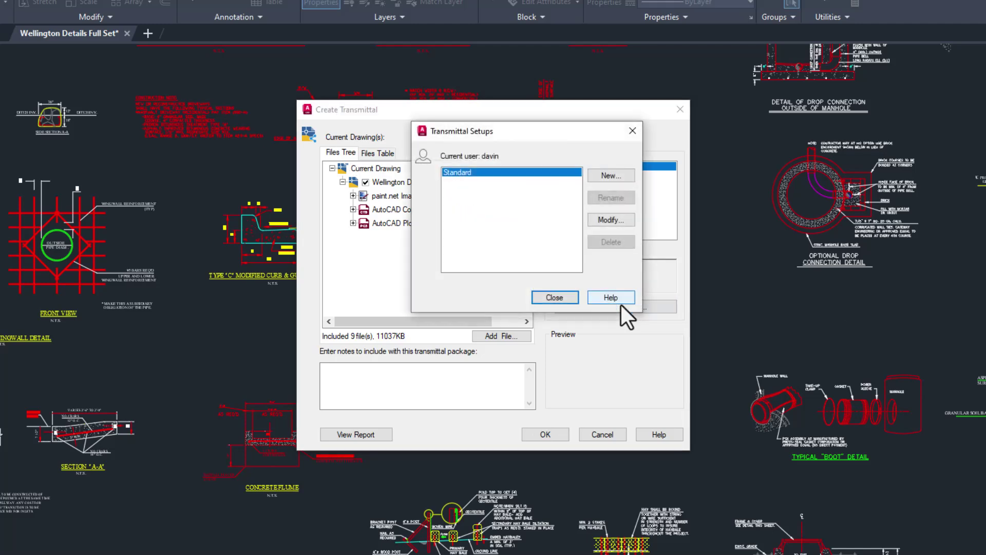
{"action": "left_click", "coordinate": [617, 220]}
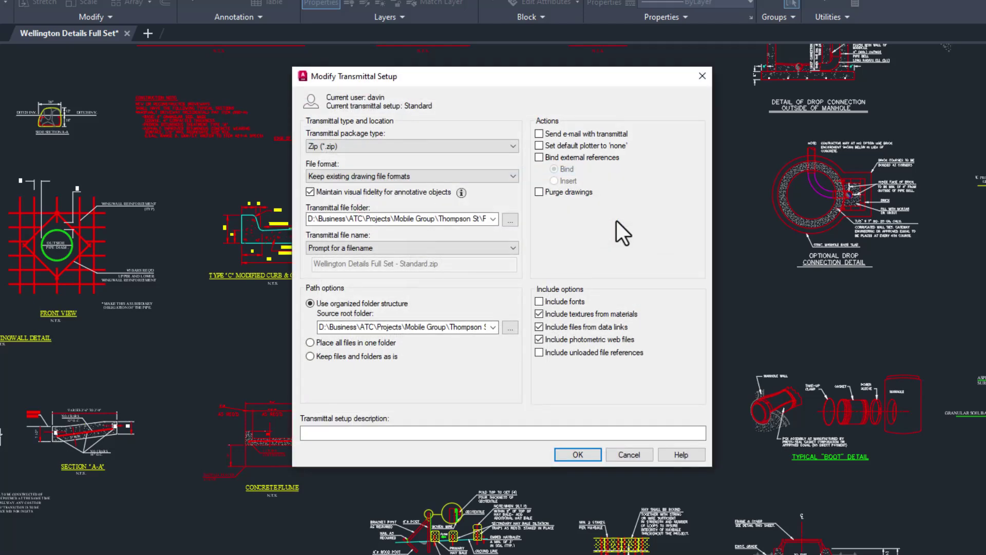
{"action": "left_click", "coordinate": [375, 144]}
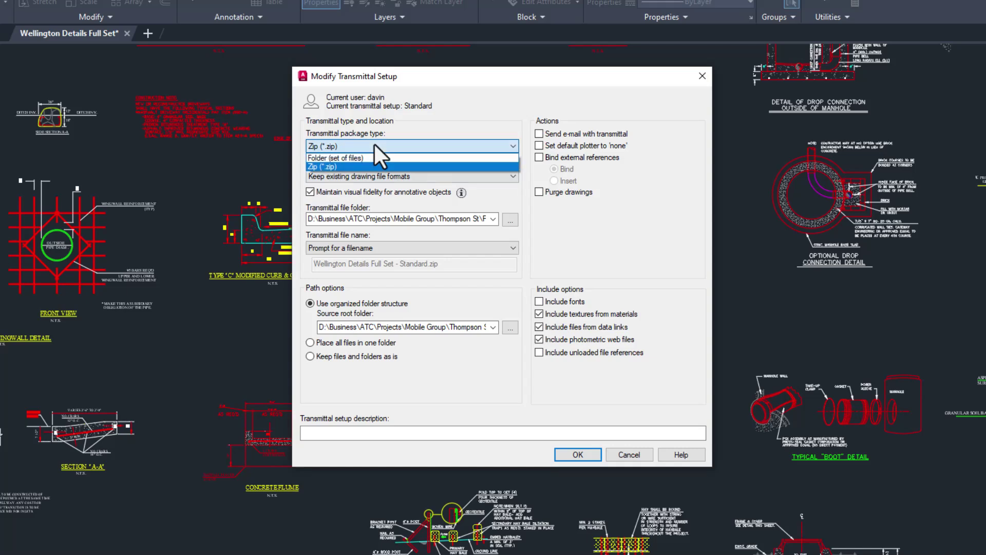
{"action": "left_click", "coordinate": [375, 144]}
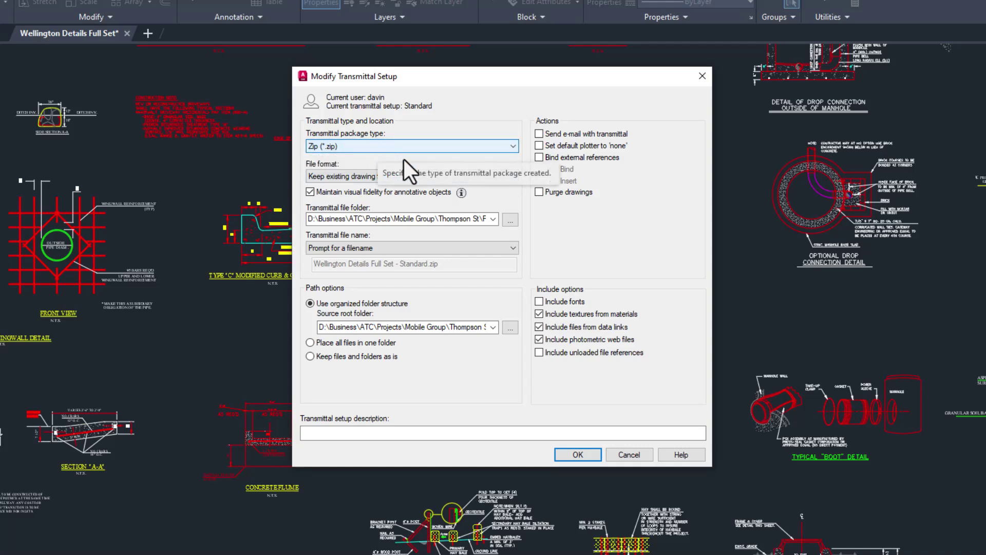
{"action": "left_click", "coordinate": [447, 177]}
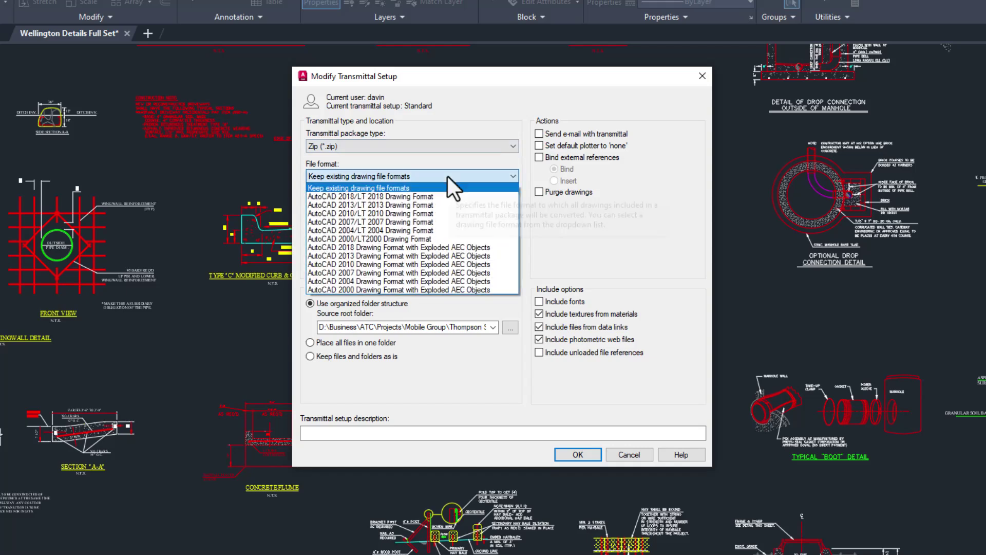
{"action": "left_click", "coordinate": [448, 177]}
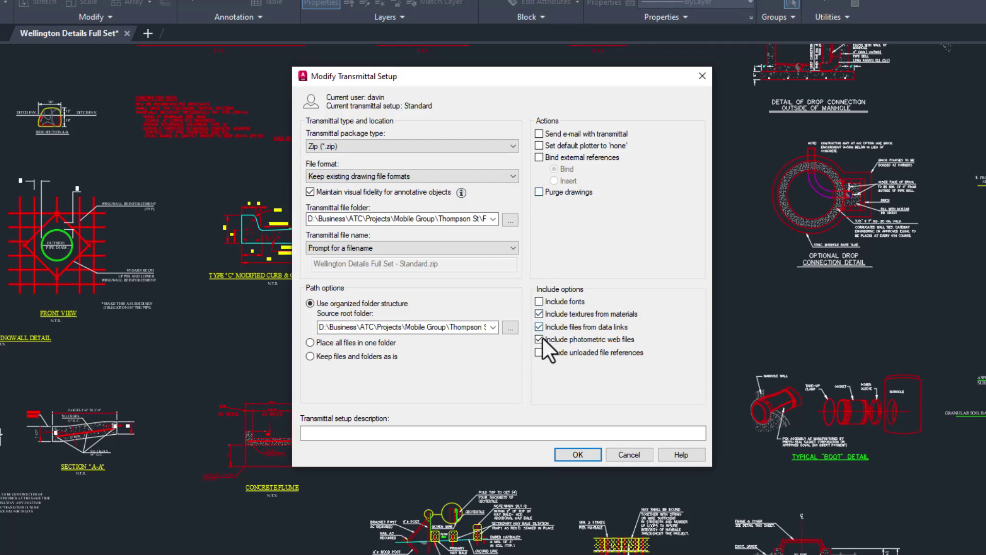
{"action": "mouse_move", "coordinate": [542, 355]}
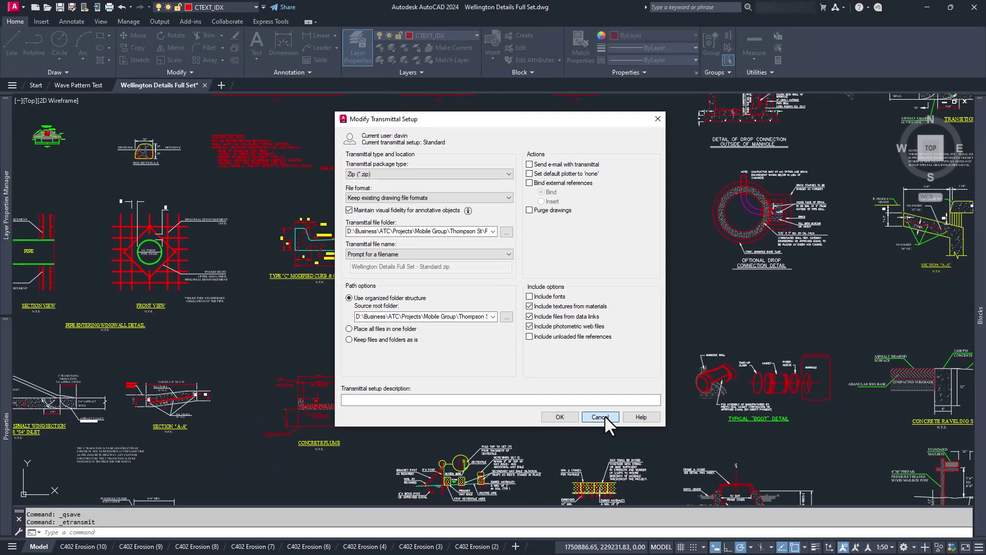
Discard Standard setup changes, inspect the Base Drawing reference, then close External References.
{"action": "left_click", "coordinate": [600, 417]}
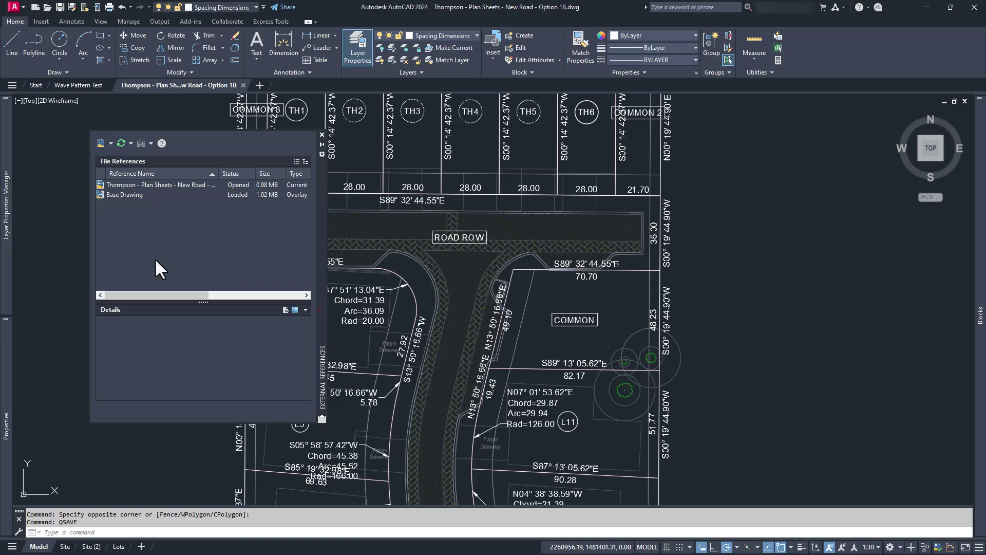
{"action": "left_click", "coordinate": [118, 196]}
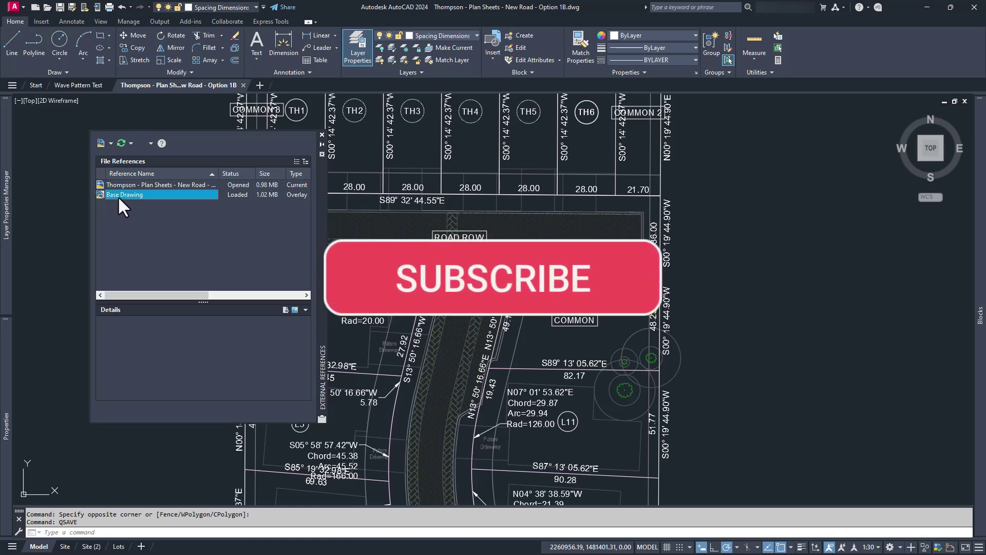
{"action": "left_click", "coordinate": [144, 242]}
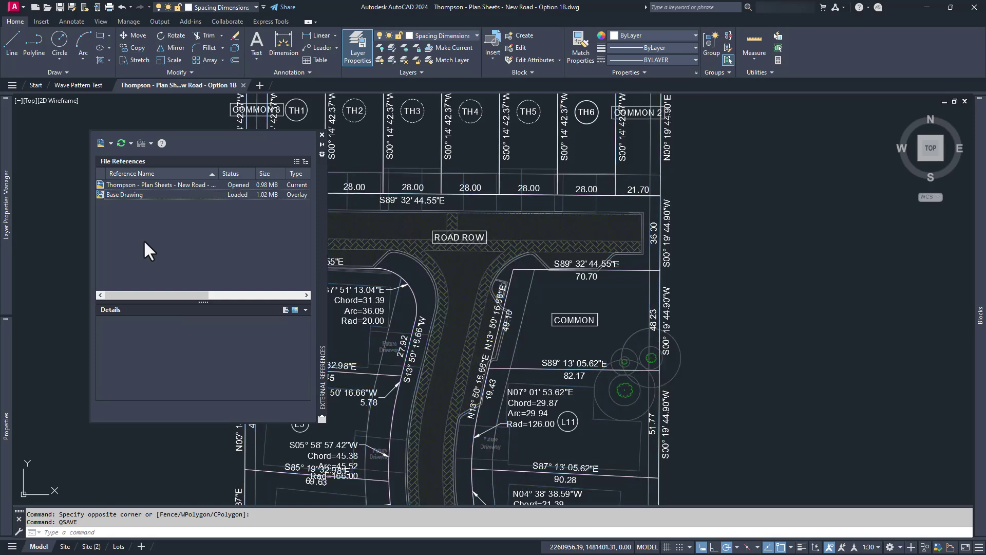
{"action": "left_click", "coordinate": [322, 135]}
{"action": "left_click", "coordinate": [198, 200]}
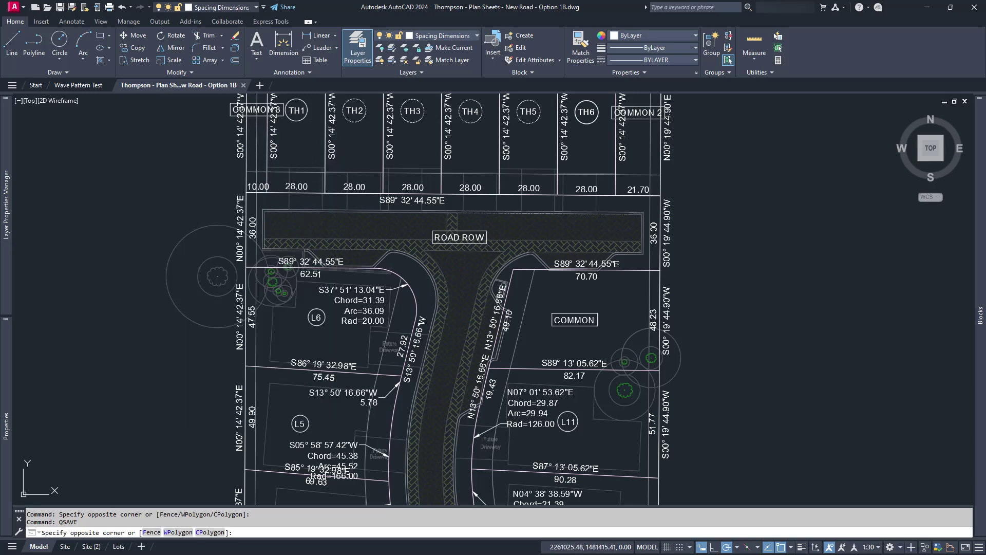
{"action": "left_click", "coordinate": [197, 203]}
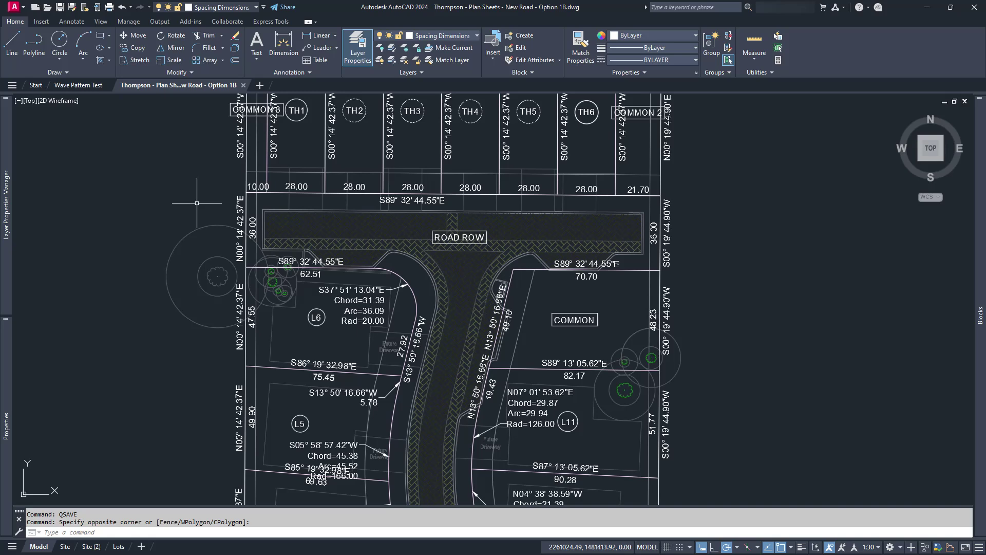
Run eTransmit (ET) on the current drawing.
{"action": "type", "text": "e"}
{"action": "type", "text": "T"}
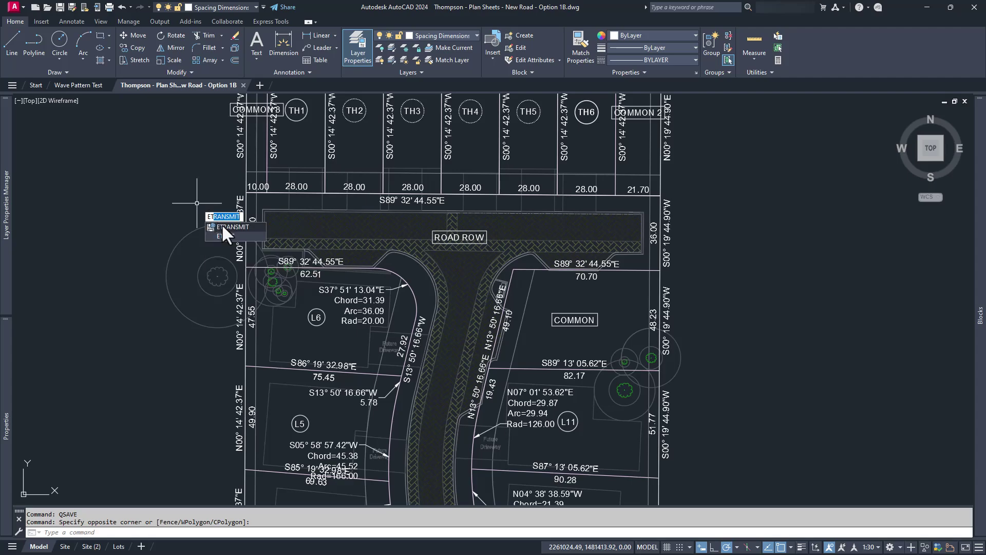
{"action": "key", "text": "Return"}
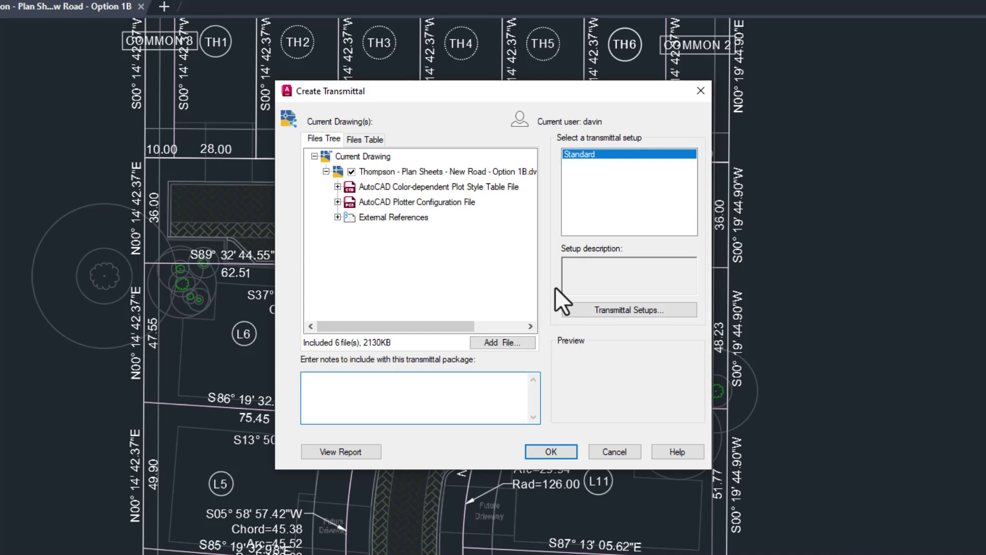
Add a transmittal setup named 'Internal Archiving' based on Standard and continue to its settings.
{"action": "left_click", "coordinate": [597, 308]}
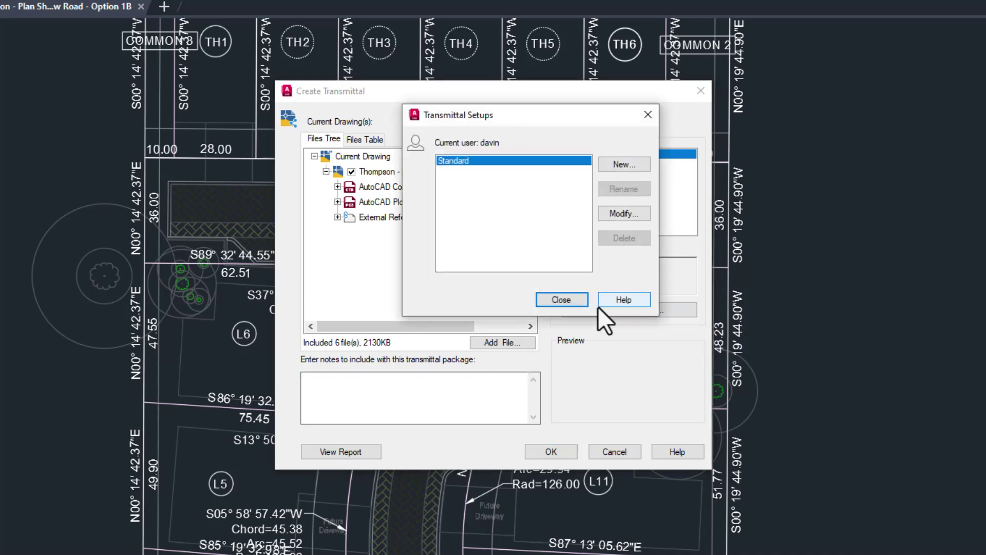
{"action": "left_click", "coordinate": [610, 169]}
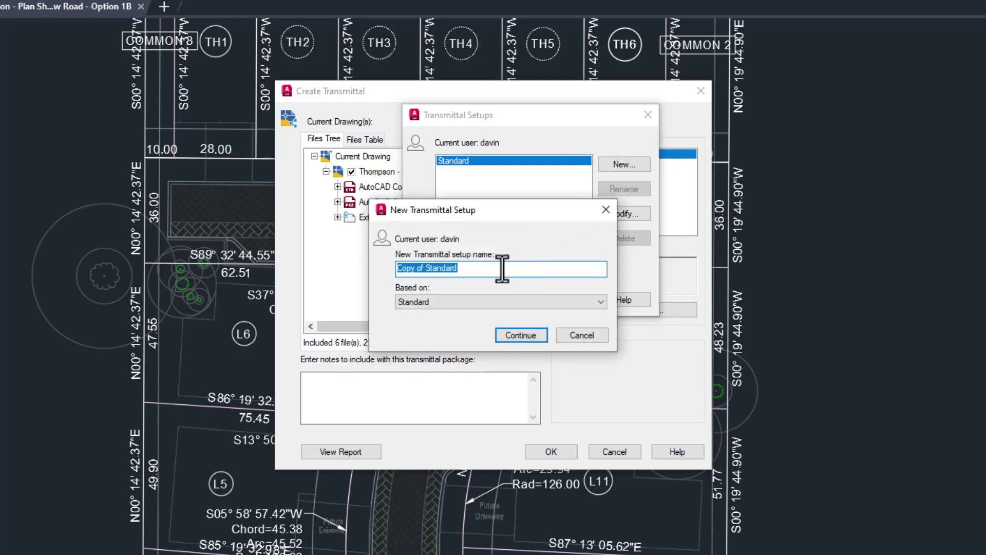
{"action": "type", "text": "Internal"}
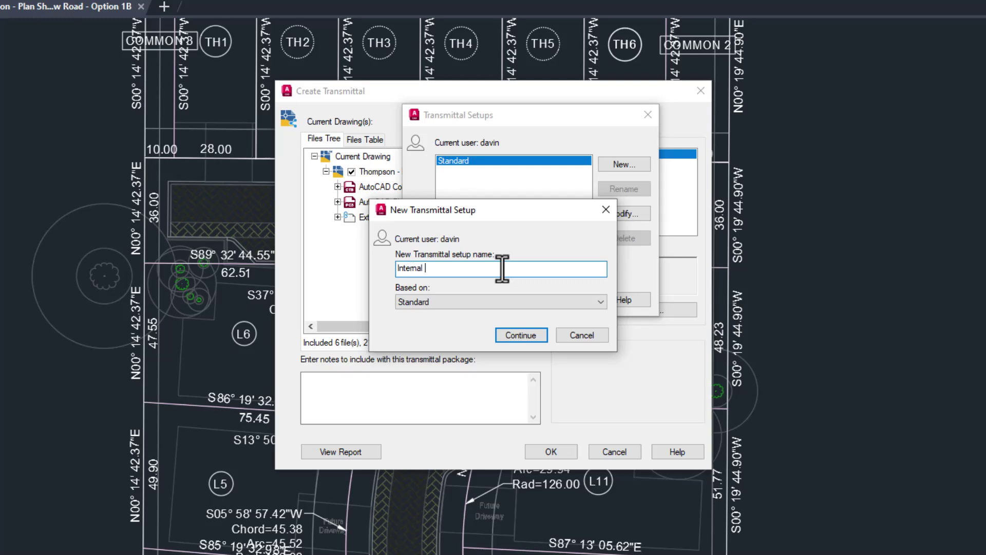
{"action": "type", "text": " Archiving"}
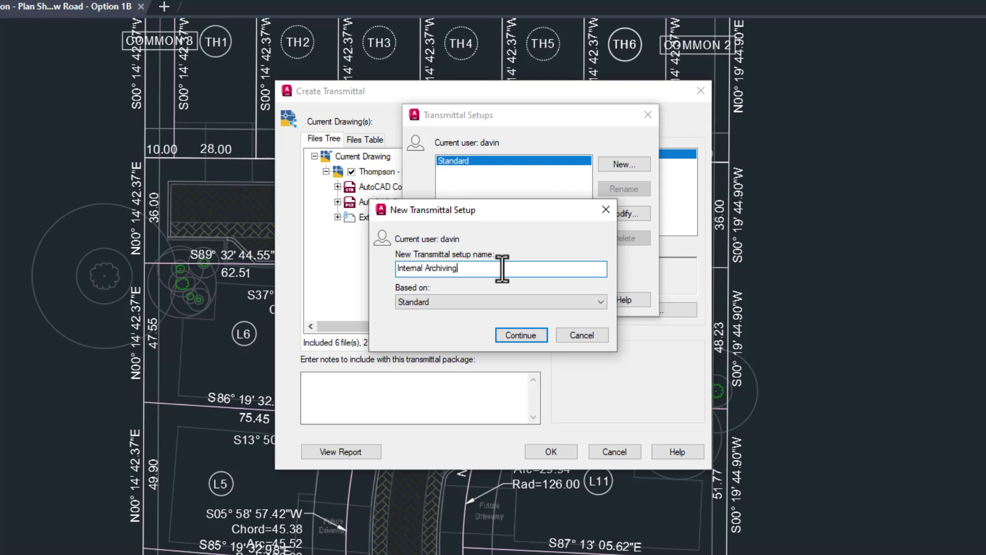
{"action": "left_click", "coordinate": [535, 337]}
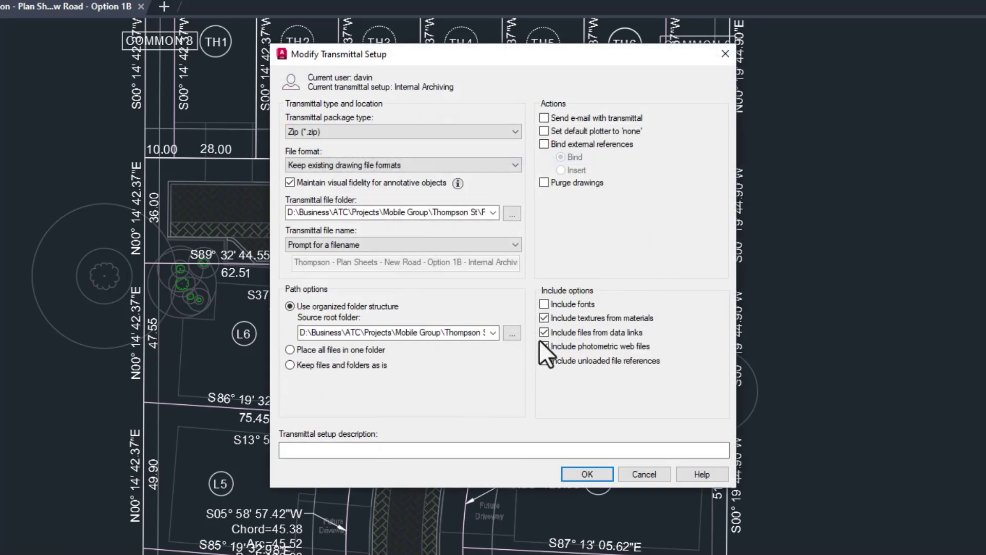
Set the package type to Folder (set of files) and keep existing drawing file formats.
{"action": "left_click", "coordinate": [389, 129]}
{"action": "left_click", "coordinate": [383, 144]}
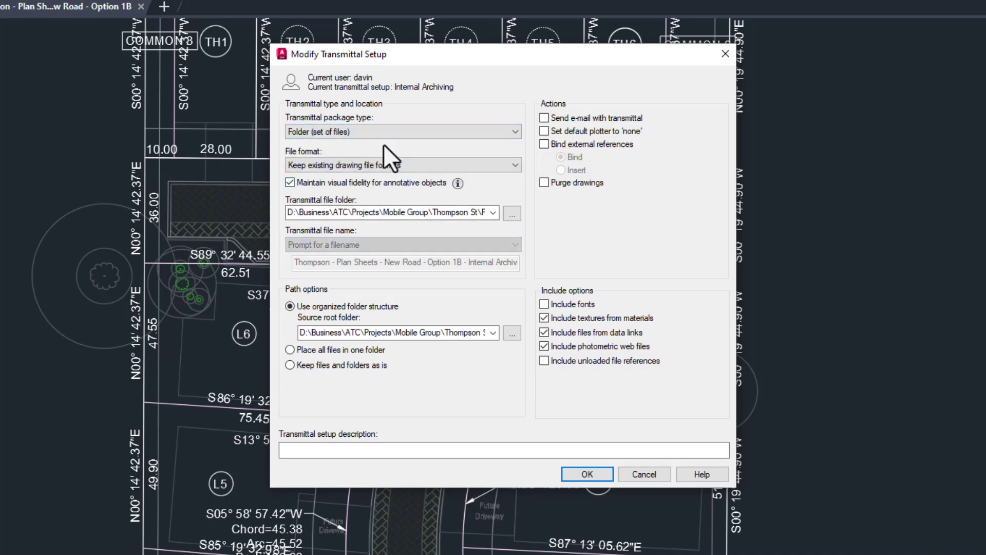
{"action": "left_click", "coordinate": [439, 164]}
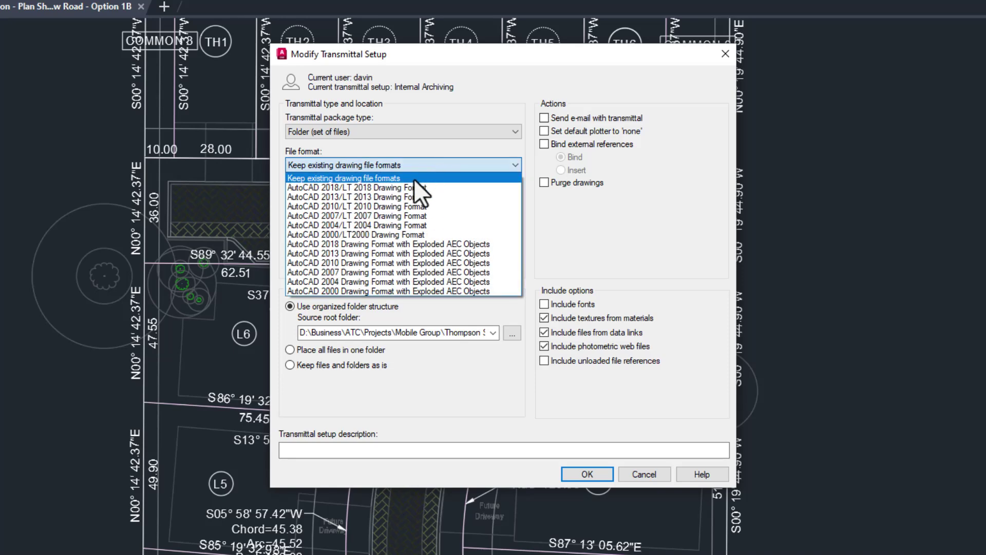
{"action": "left_click", "coordinate": [415, 179]}
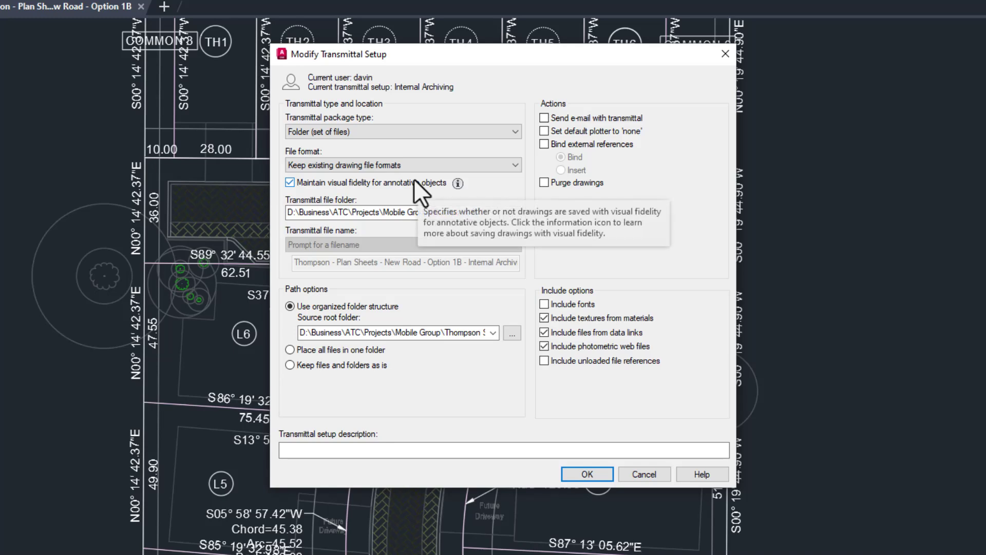
{"action": "left_click", "coordinate": [338, 183]}
{"action": "left_click", "coordinate": [337, 183]}
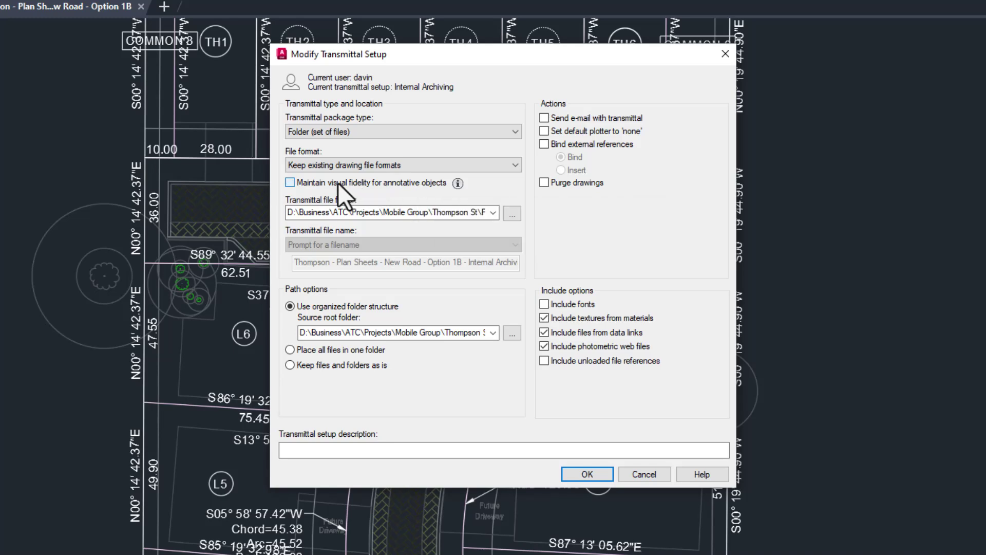
Read the help on visual fidelity for annotative objects, highlighting the AutoCAD 2007 note.
{"action": "left_click", "coordinate": [457, 184]}
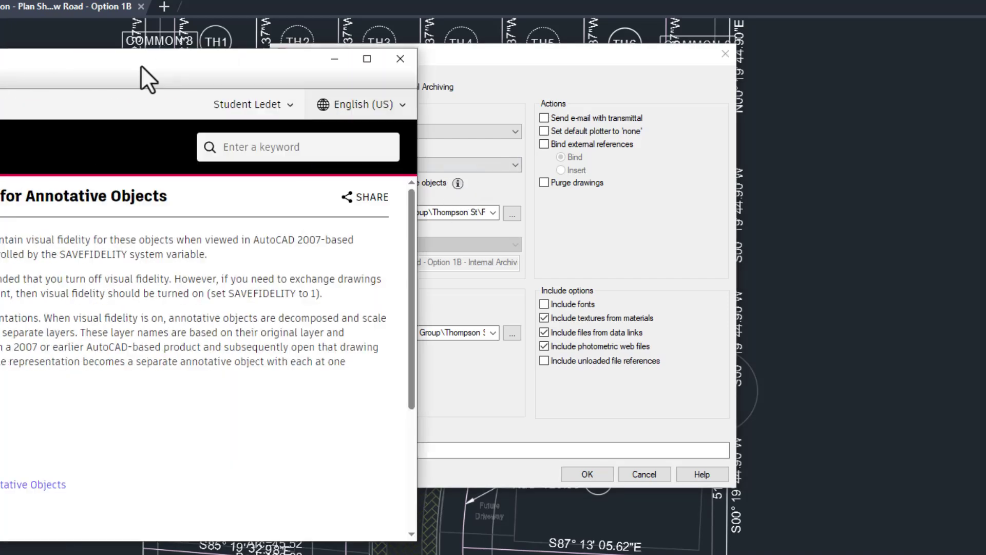
{"action": "left_click_drag", "start_coordinate": [141, 65], "coordinate": [414, 44]}
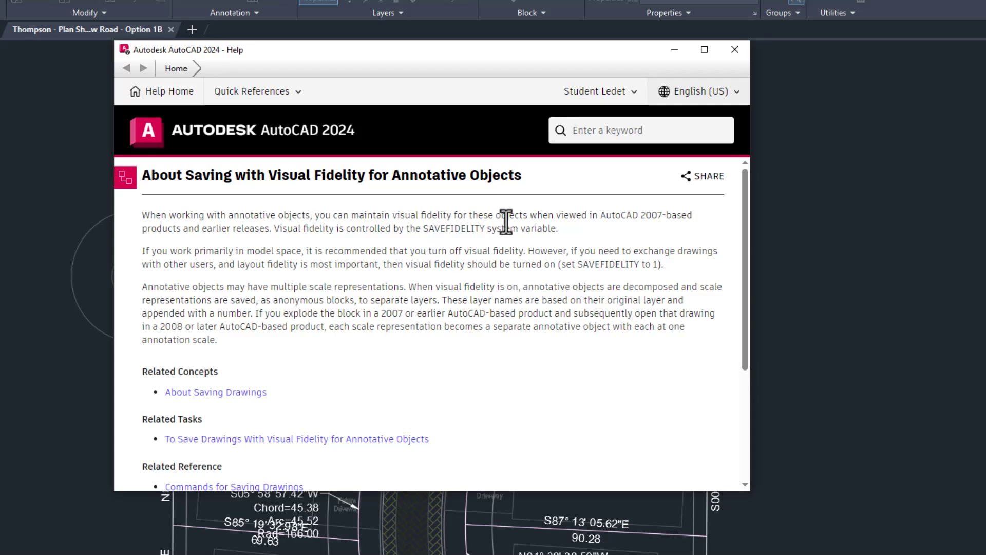
{"action": "left_click_drag", "start_coordinate": [560, 215], "coordinate": [694, 221]}
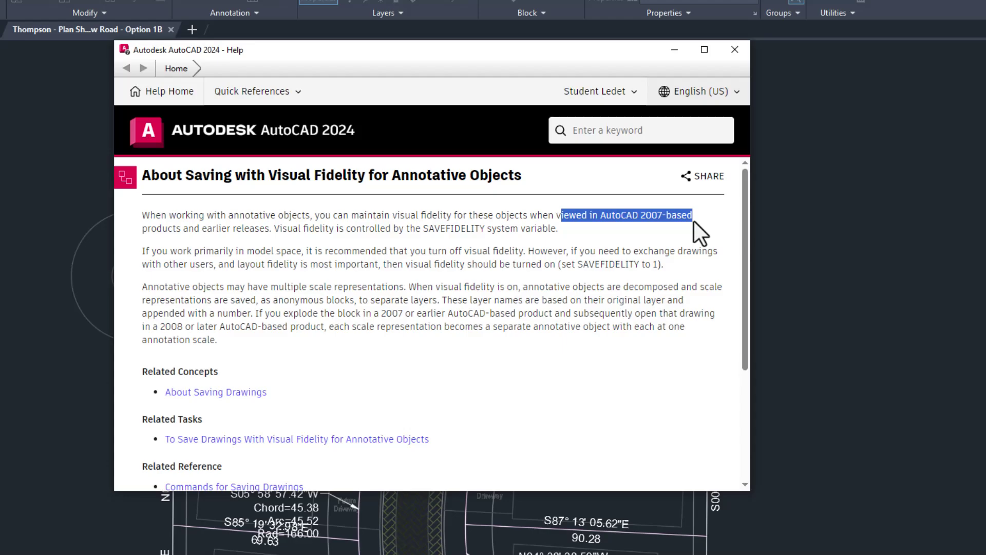
Close the visual fidelity help, then browse for a transmittal folder and cancel without changing it.
{"action": "left_click", "coordinate": [733, 47]}
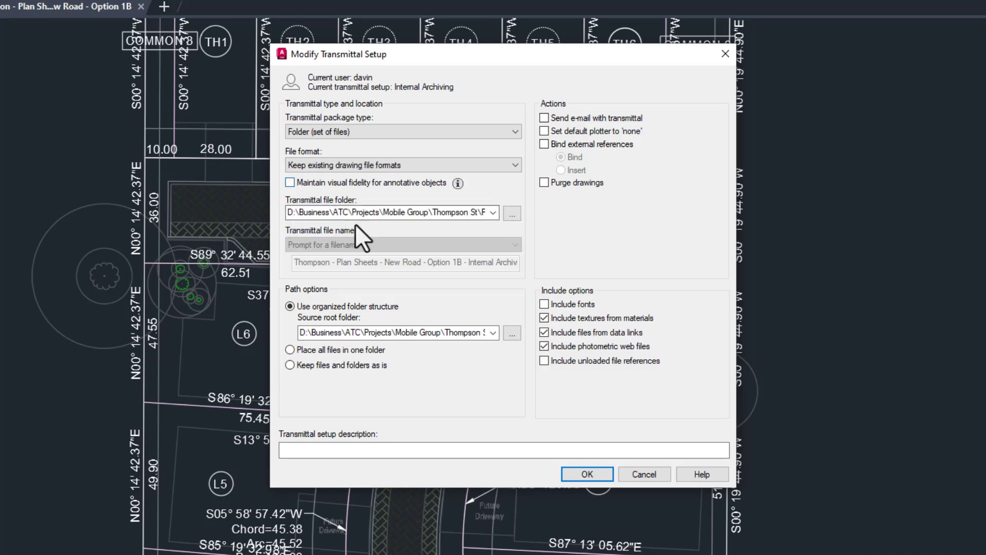
{"action": "left_click", "coordinate": [508, 213]}
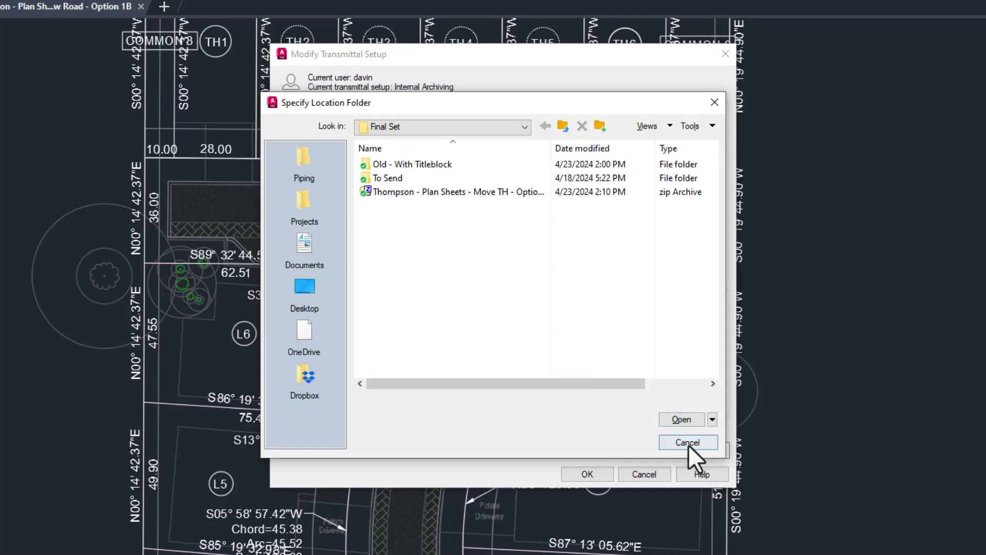
{"action": "left_click", "coordinate": [689, 445]}
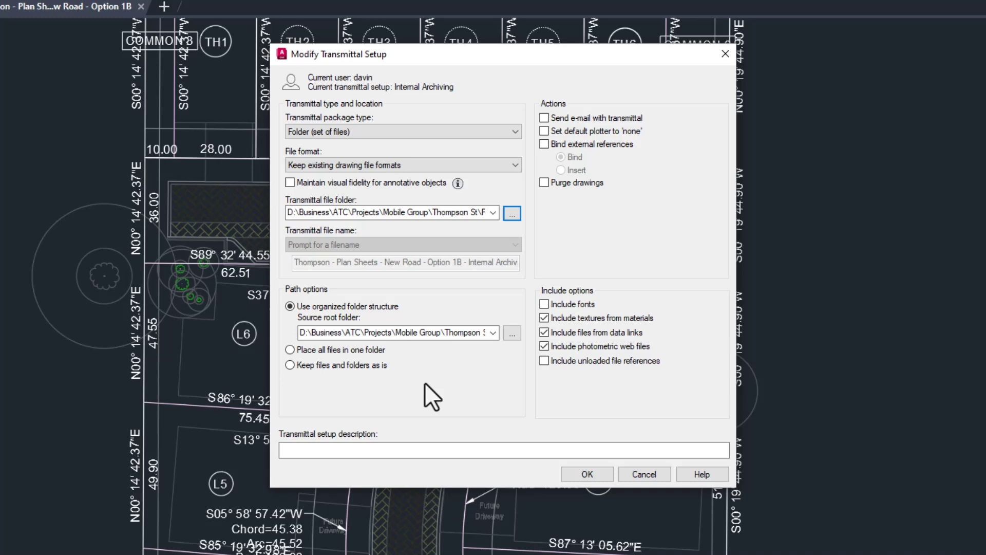
{"action": "left_click", "coordinate": [352, 129]}
{"action": "left_click", "coordinate": [343, 150]}
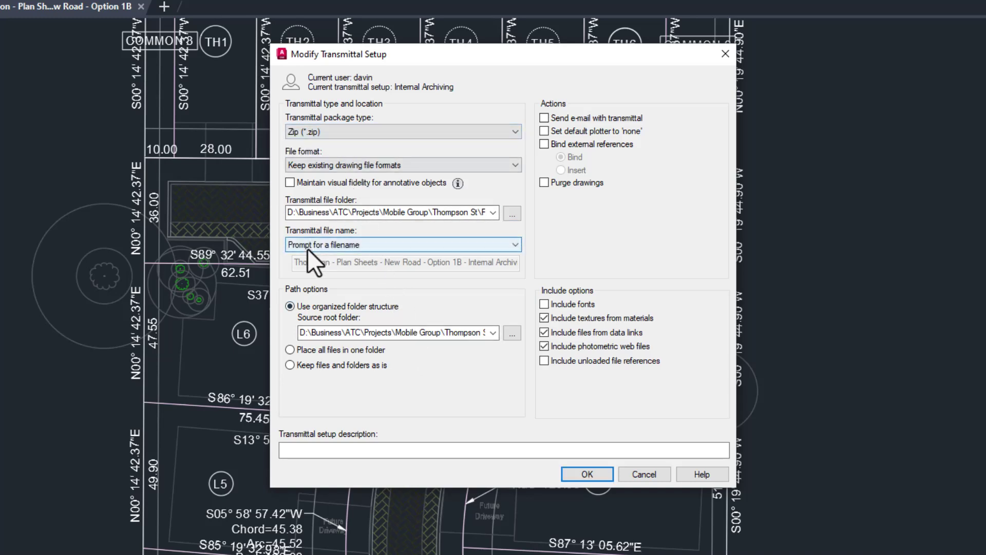
{"action": "left_click", "coordinate": [307, 244]}
{"action": "left_click", "coordinate": [307, 248]}
{"action": "left_click", "coordinate": [319, 135]}
{"action": "left_click", "coordinate": [322, 144]}
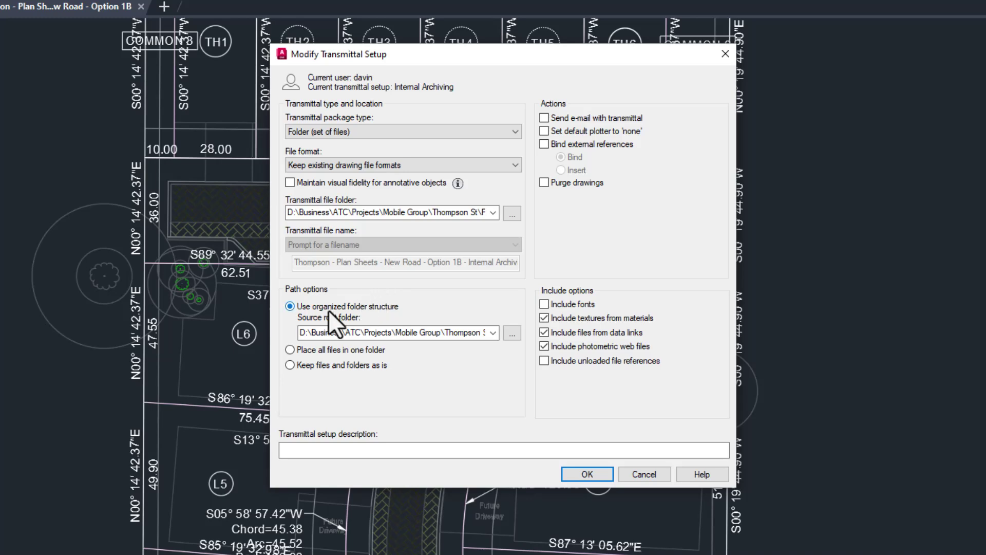
{"action": "left_click", "coordinate": [316, 365]}
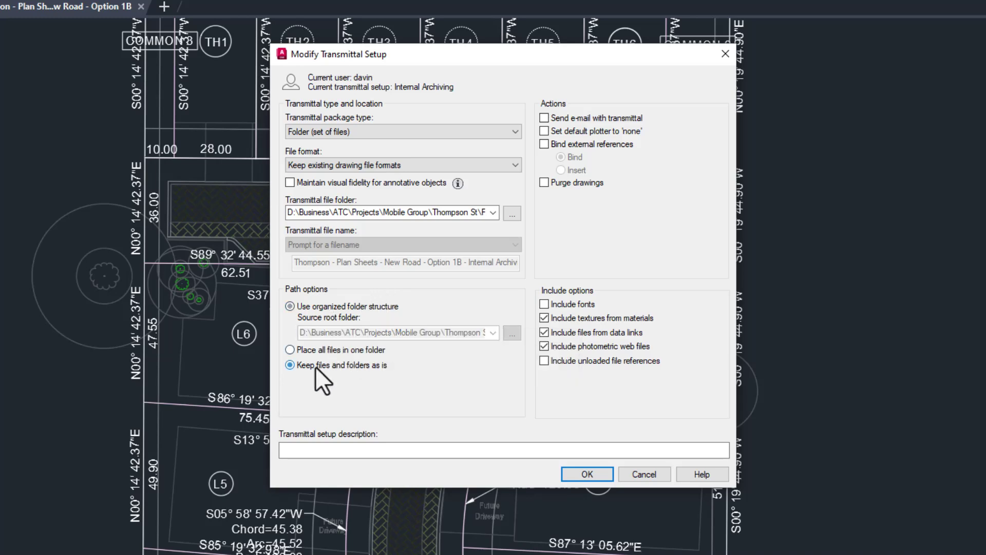
{"action": "left_click", "coordinate": [319, 352]}
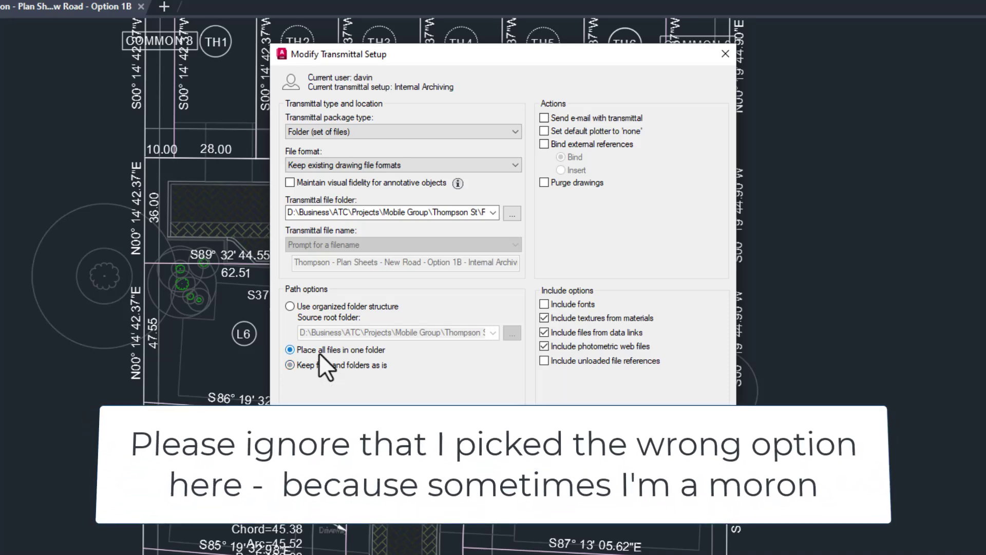
{"action": "left_click", "coordinate": [322, 307]}
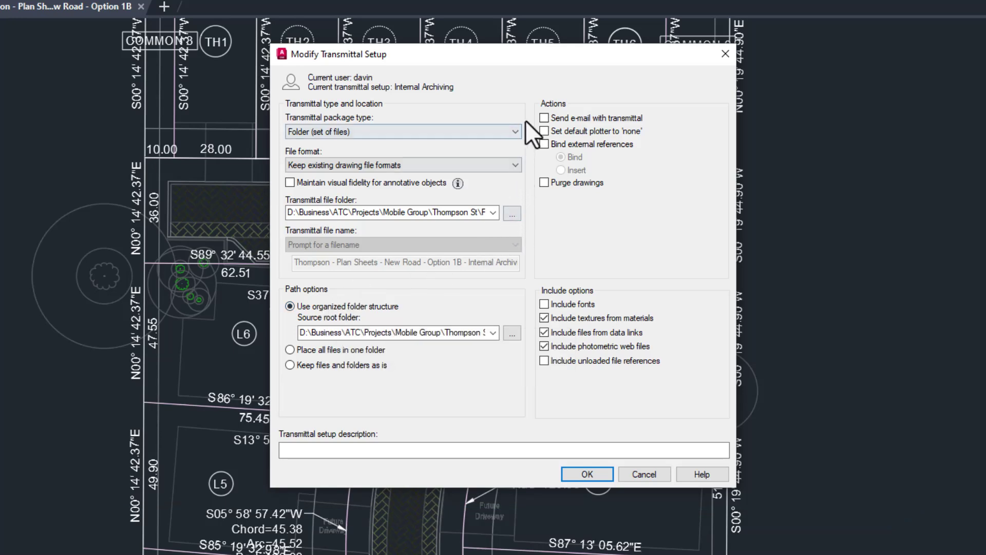
Turn on binding external references, then click into the setup description field.
{"action": "left_click", "coordinate": [554, 145]}
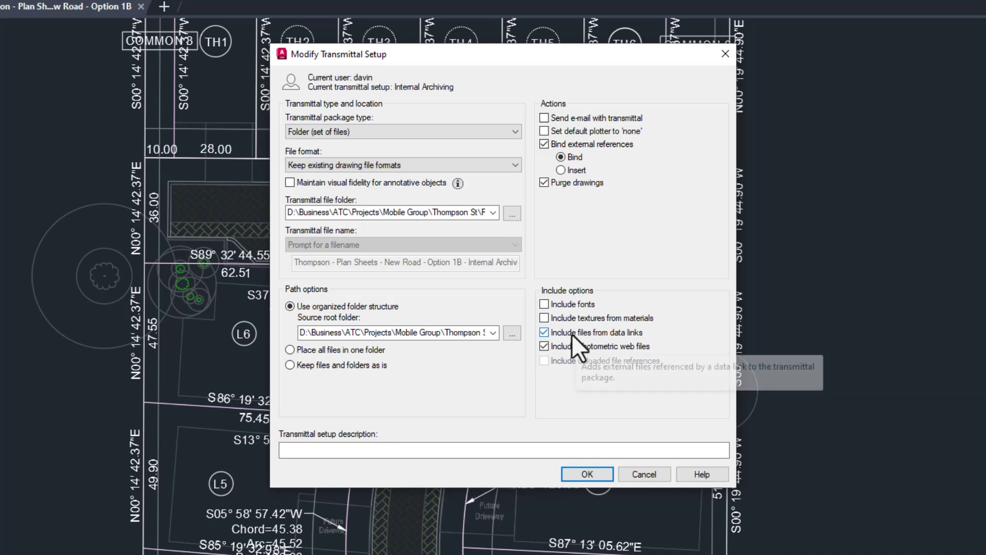
{"action": "left_click", "coordinate": [473, 451]}
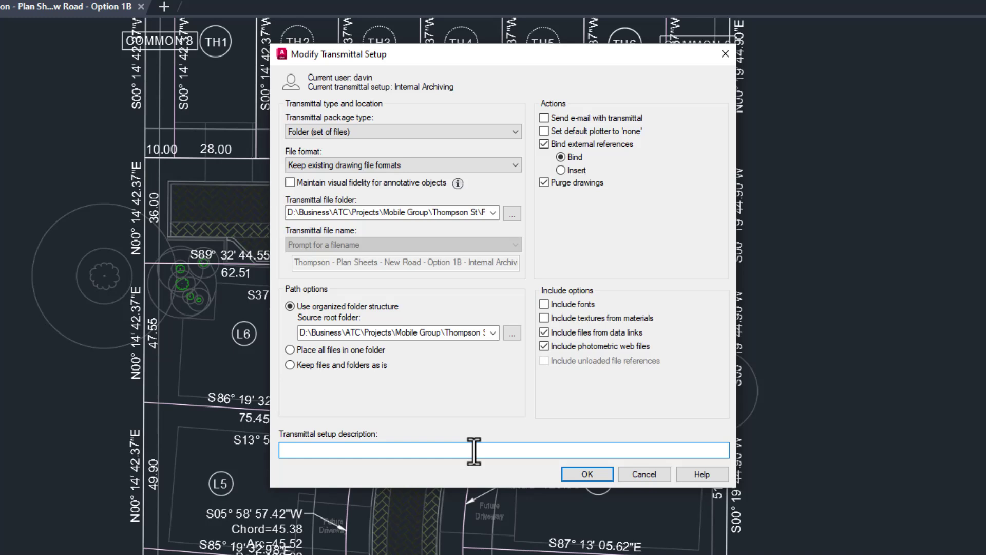
{"action": "left_click", "coordinate": [572, 350]}
{"action": "left_click", "coordinate": [474, 451]}
Enter the description 'CHANGE THE FOLDER before using' and click OK to save Internal Archiving.
{"action": "type", "text": "CHANGE THE "}
{"action": "type", "text": "S"}
{"action": "key", "text": "BackSpace"}
{"action": "type", "text": "FOLDER before "}
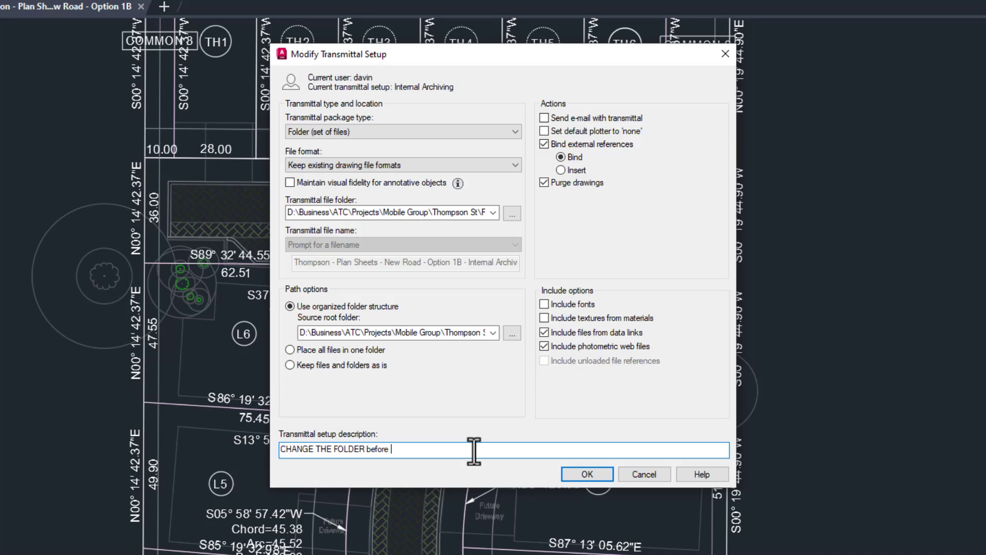
{"action": "type", "text": "using"}
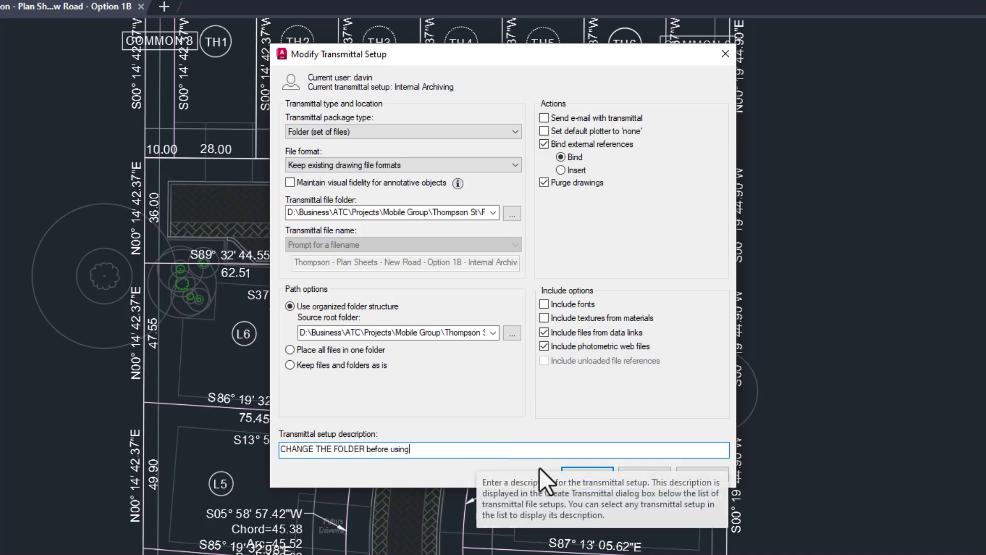
{"action": "left_click", "coordinate": [571, 470]}
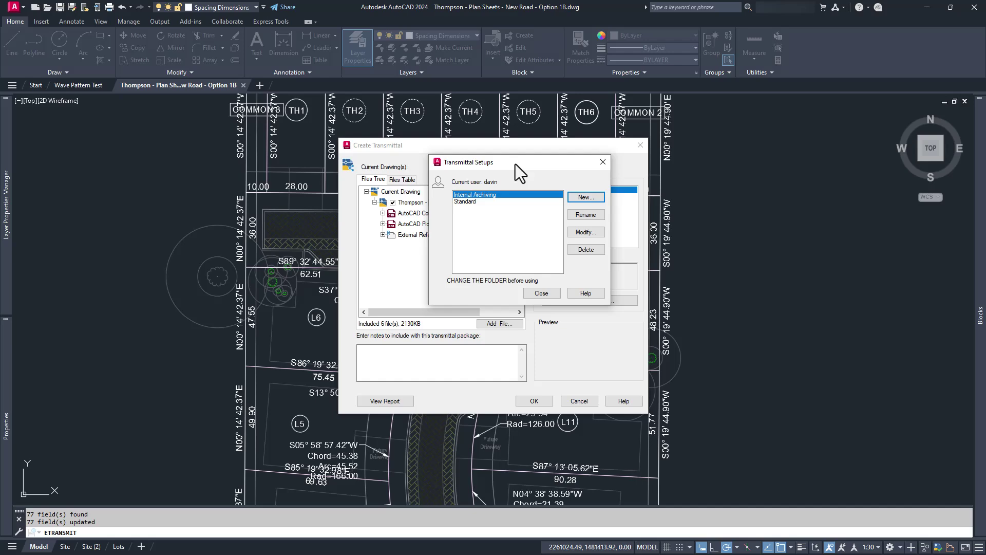
Start a new setup from Internal Archiving and name it 'Send to Partners'.
{"action": "left_click", "coordinate": [586, 197]}
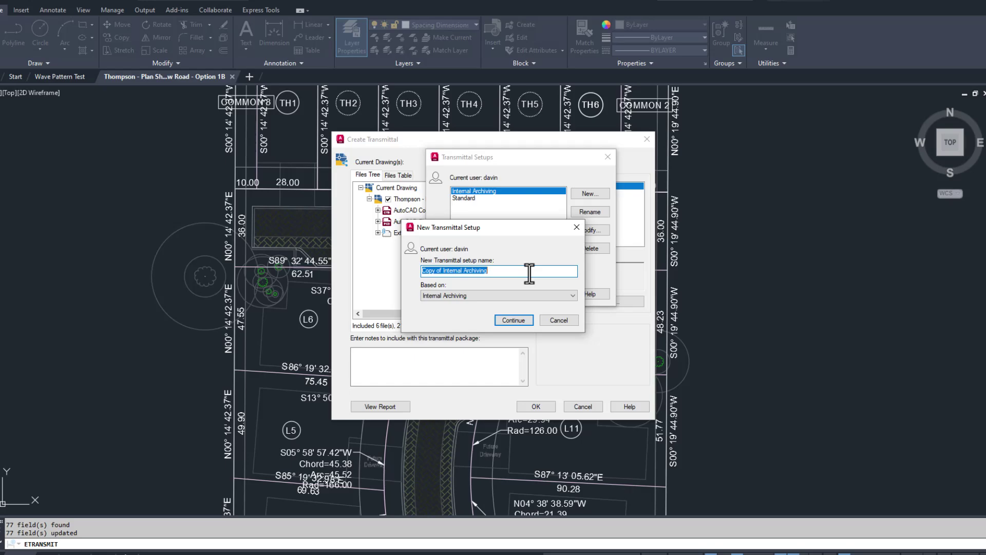
{"action": "type", "text": "Send to Client"}
{"action": "key", "text": "BackSpace"}
{"action": "key", "text": "BackSpace"}
{"action": "key", "text": "BackSpace"}
{"action": "key", "text": "BackSpace"}
{"action": "key", "text": "BackSpace"}
{"action": "key", "text": "BackSpace"}
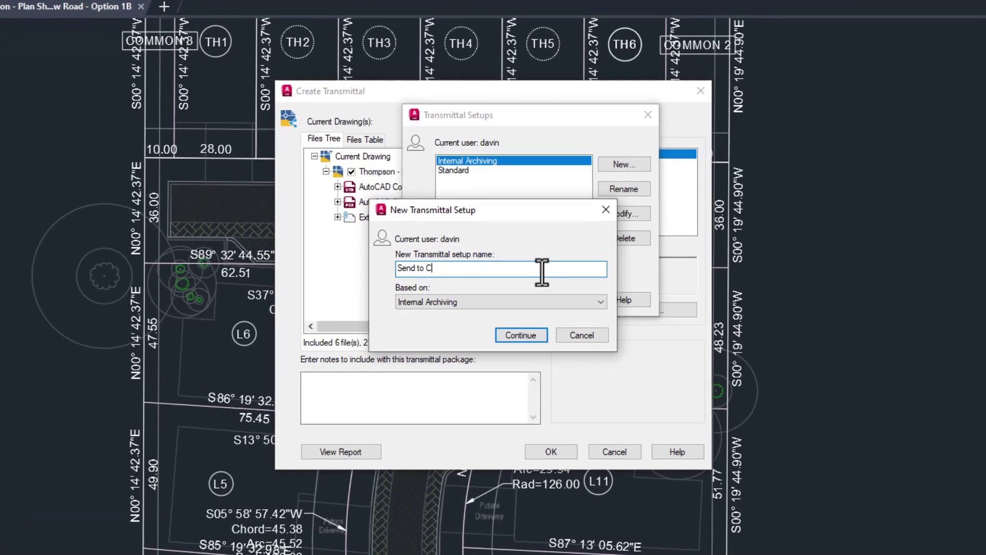
{"action": "type", "text": "Partners"}
Confirm the Send to Partners name and set its package type to Zip file.
{"action": "left_click", "coordinate": [531, 332]}
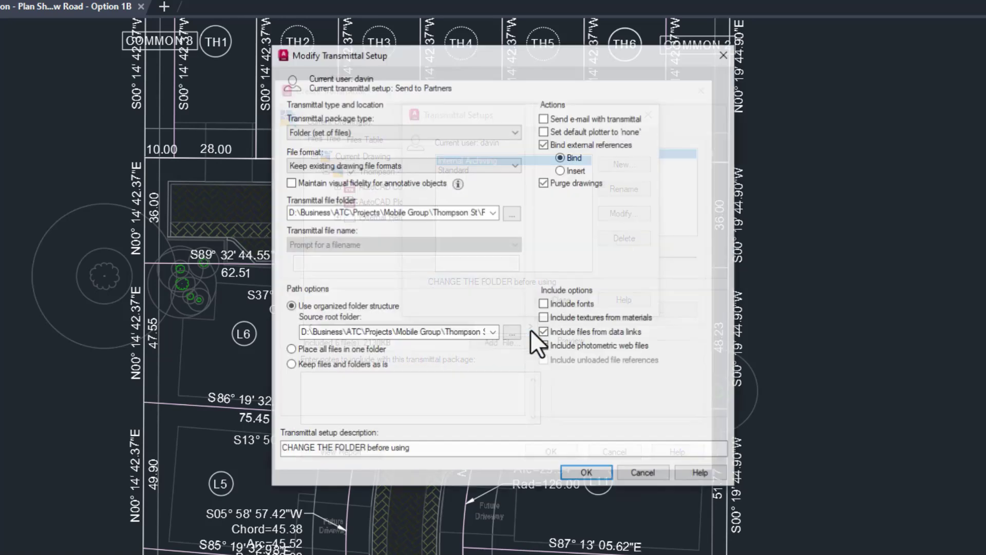
{"action": "left_click", "coordinate": [380, 132]}
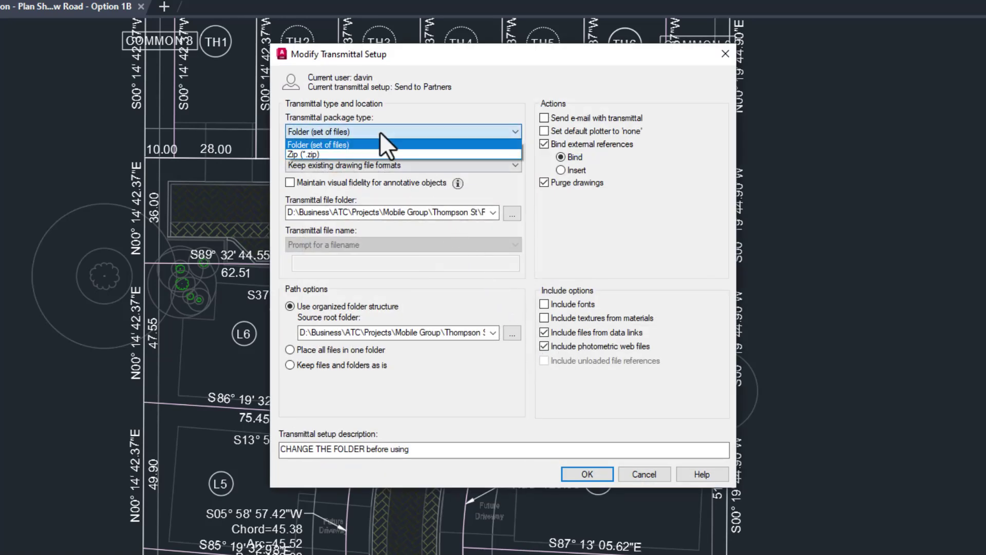
{"action": "left_click", "coordinate": [375, 150]}
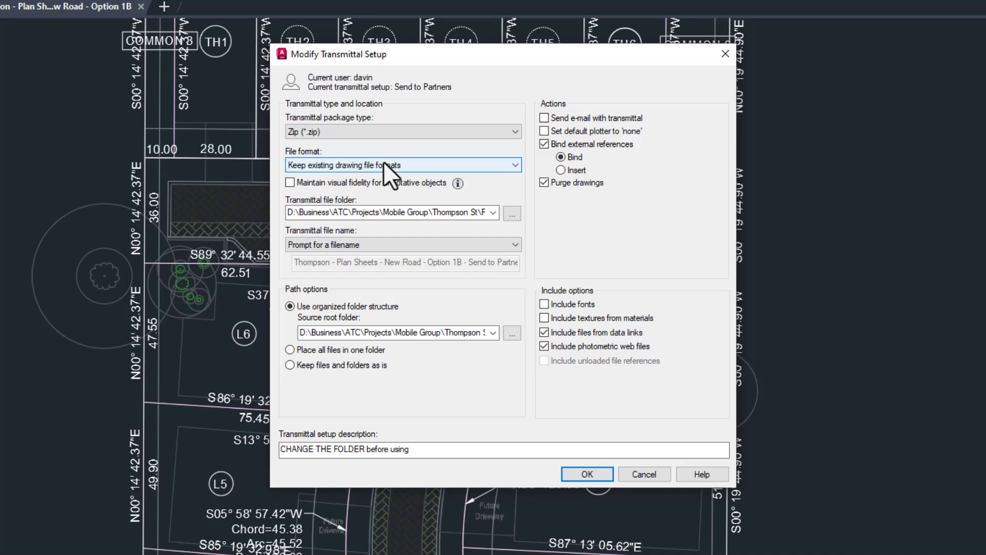
Try AutoCAD 2013 and 2004 formats, then settle on keeping existing drawing file formats.
{"action": "left_click", "coordinate": [384, 163]}
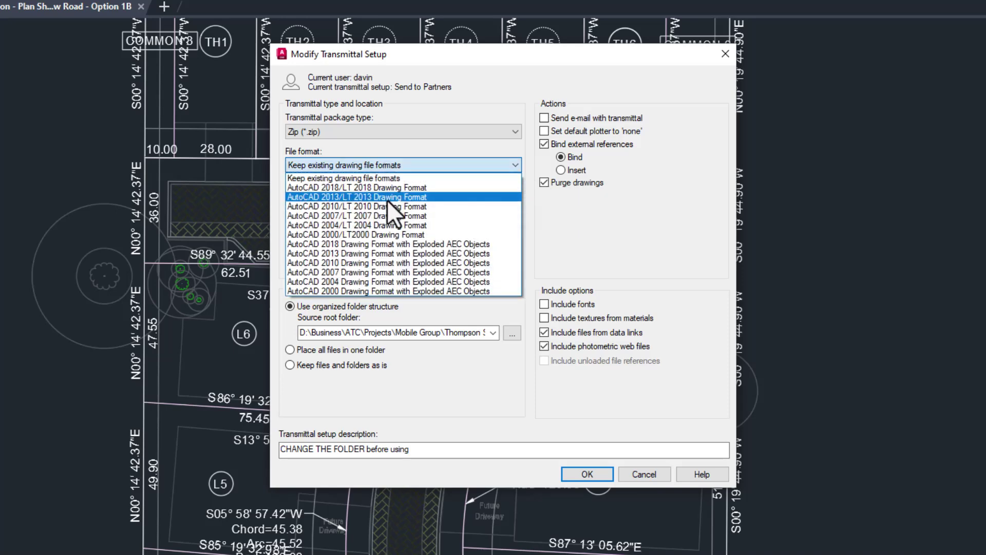
{"action": "left_click", "coordinate": [387, 199]}
{"action": "left_click", "coordinate": [381, 162]}
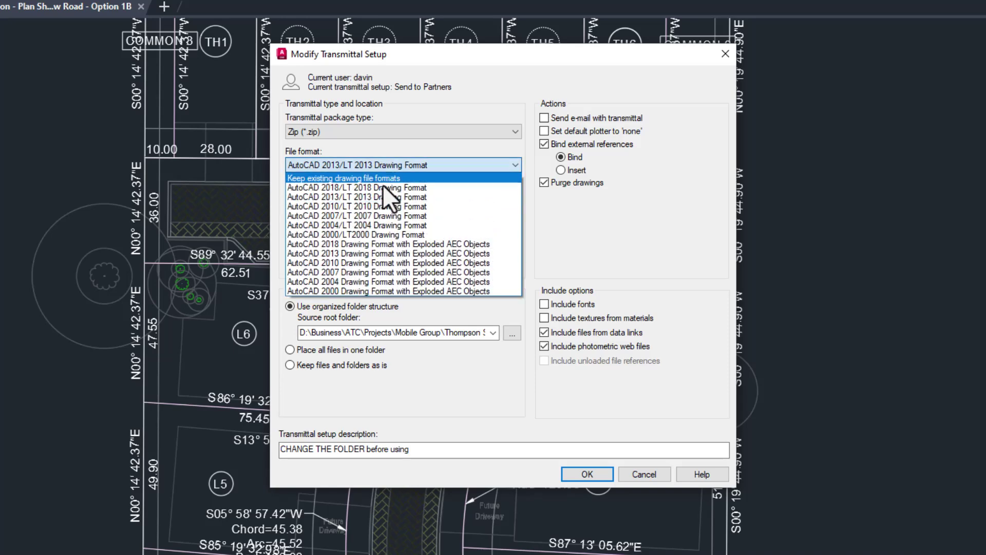
{"action": "left_click", "coordinate": [380, 223]}
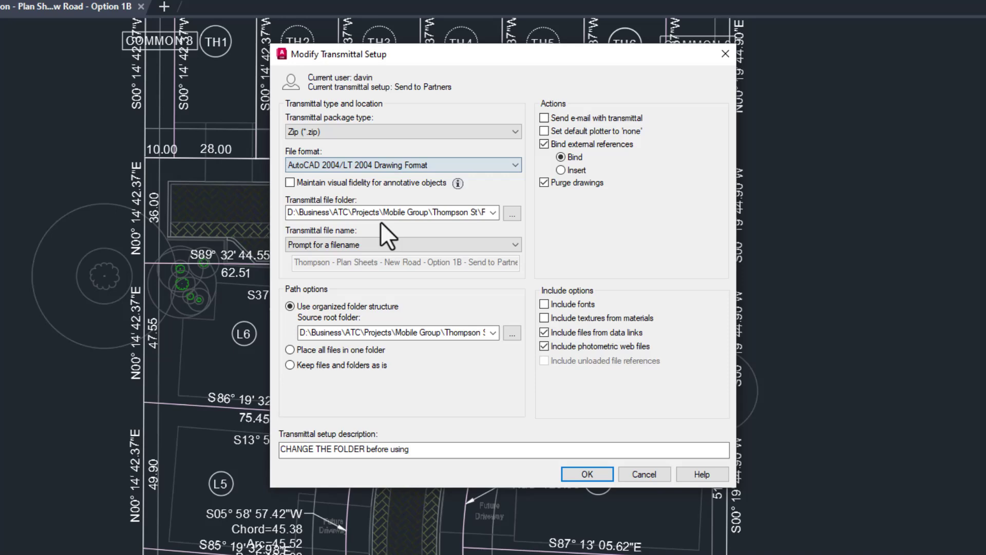
{"action": "left_click", "coordinate": [298, 182]}
{"action": "left_click", "coordinate": [350, 167]}
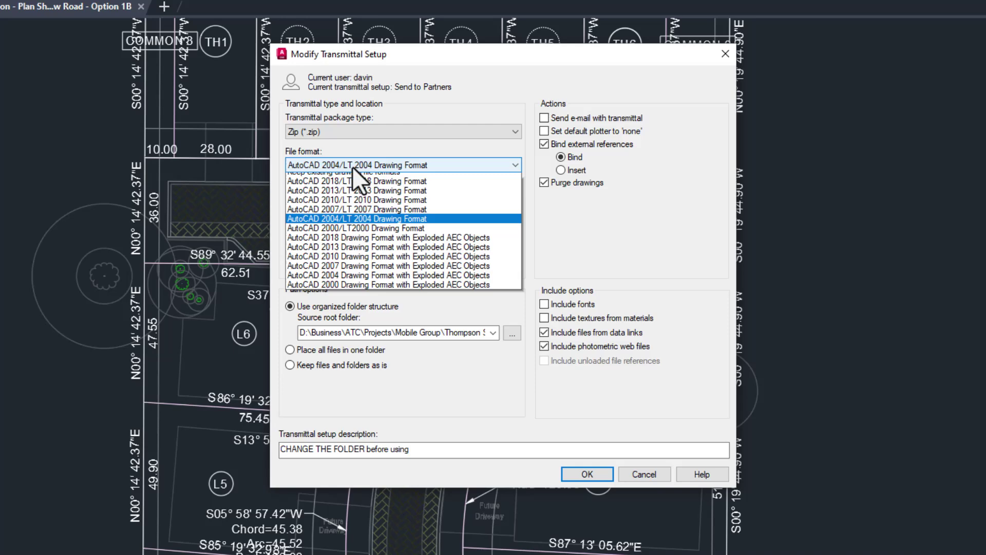
{"action": "left_click", "coordinate": [356, 178]}
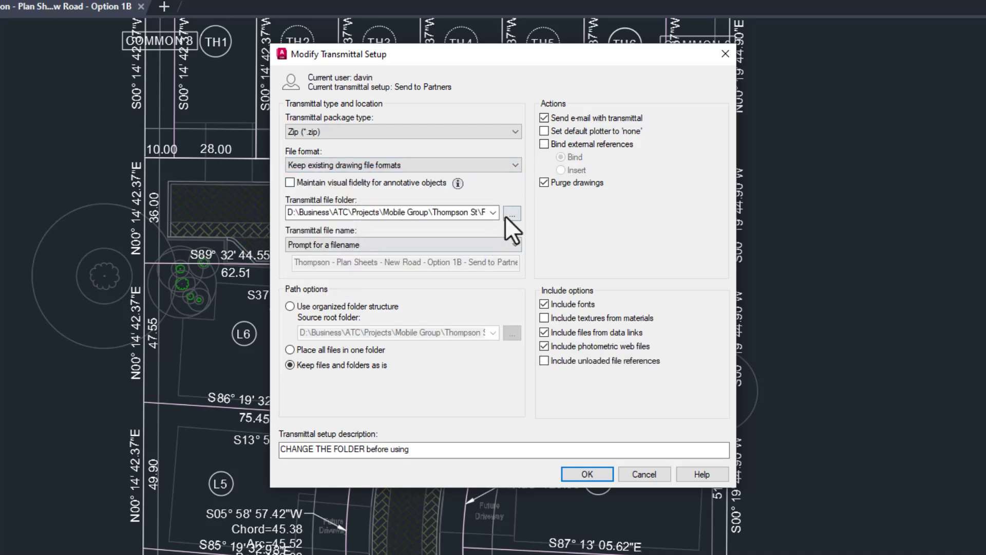
Set the Send to Partners output folder to Dropbox\Public and keep files and folders as is.
{"action": "left_click", "coordinate": [507, 213]}
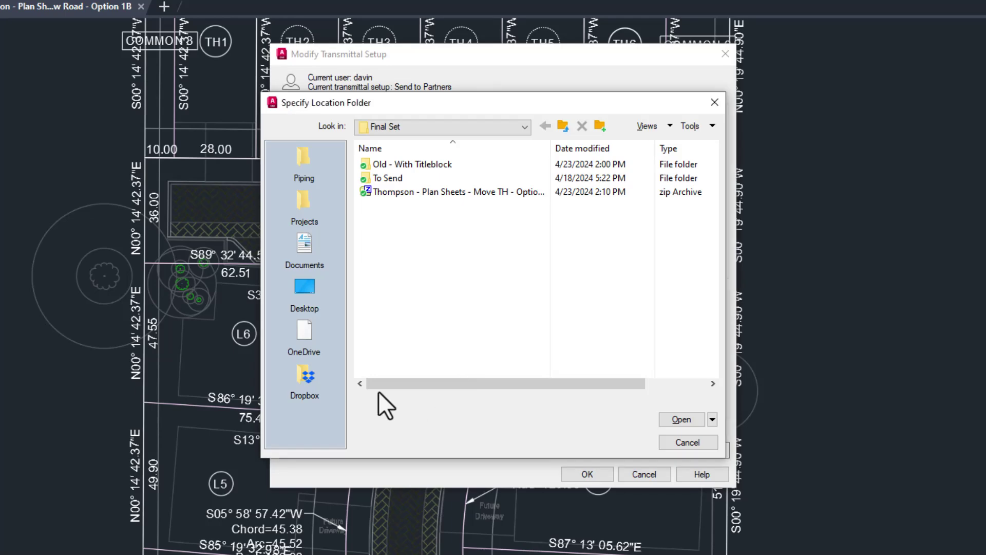
{"action": "left_click", "coordinate": [300, 376]}
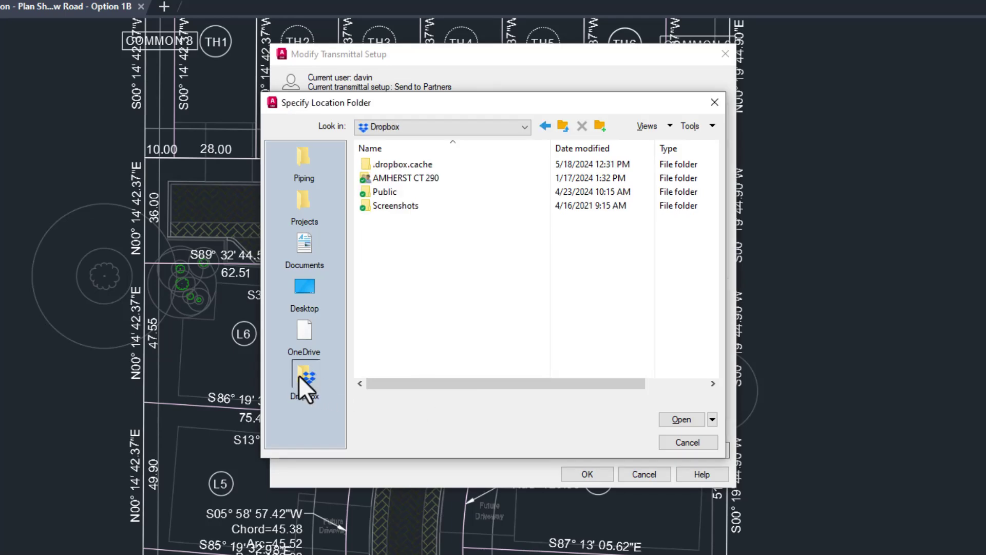
{"action": "double_click", "coordinate": [387, 193]}
{"action": "left_click", "coordinate": [668, 416]}
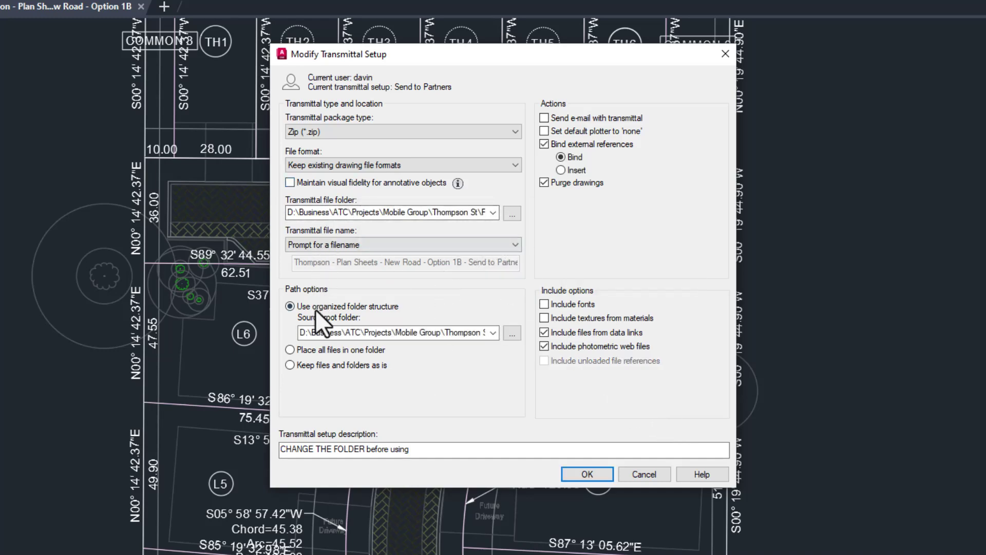
{"action": "left_click", "coordinate": [314, 366]}
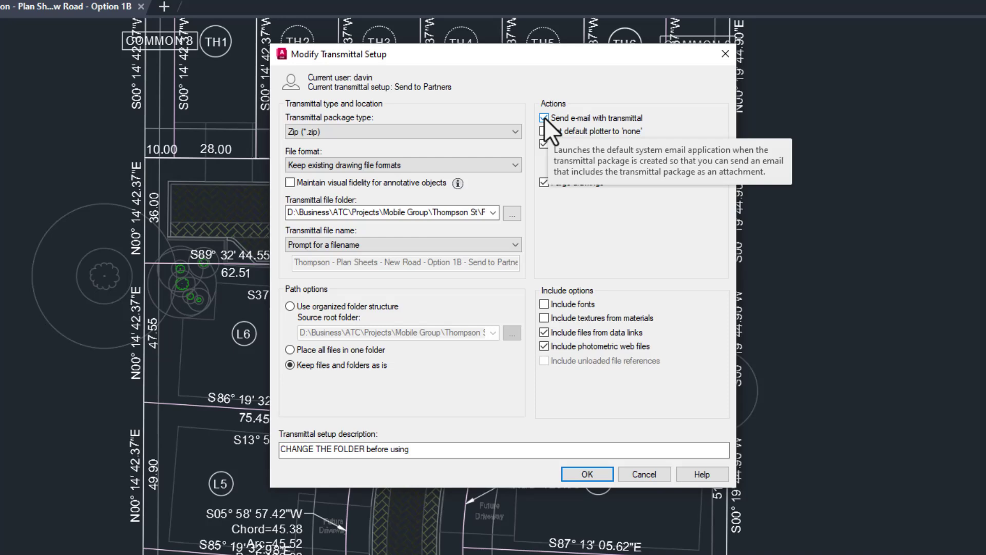
Uncheck Bind external references in the Send to Partners setup.
{"action": "left_click", "coordinate": [543, 143]}
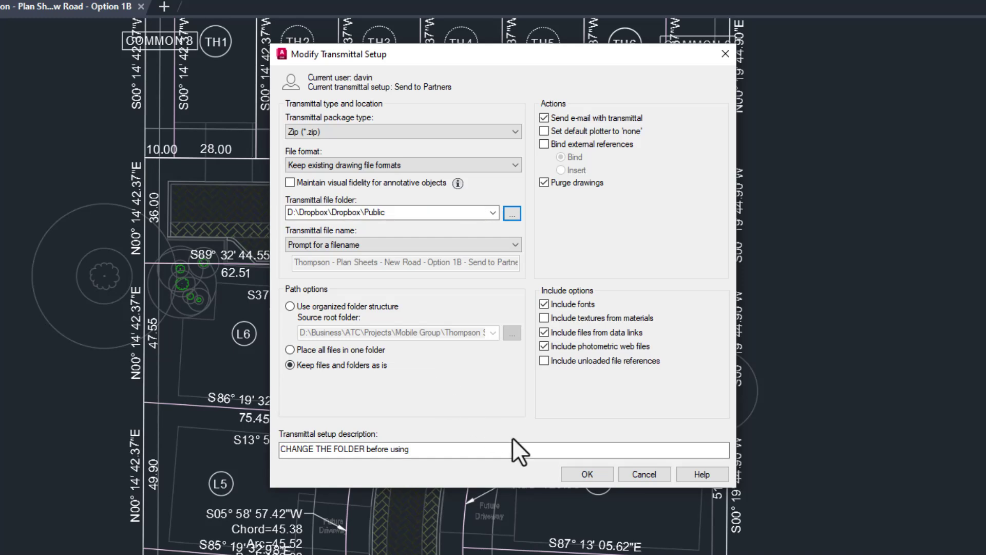
Replace the setup description with 'Zip saved in Dropbox Public' and save Send to Partners.
{"action": "left_click", "coordinate": [513, 450]}
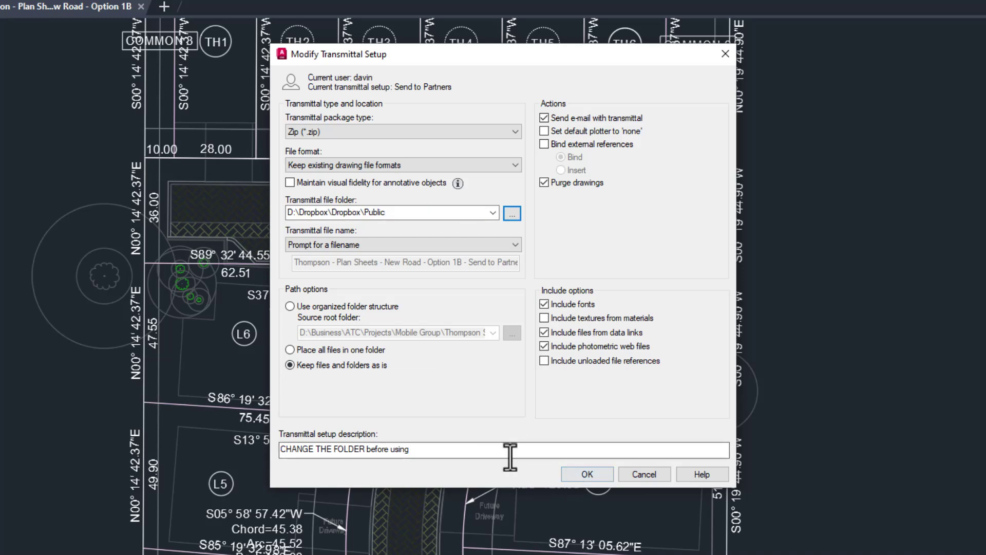
{"action": "key", "text": "ctrl+a"}
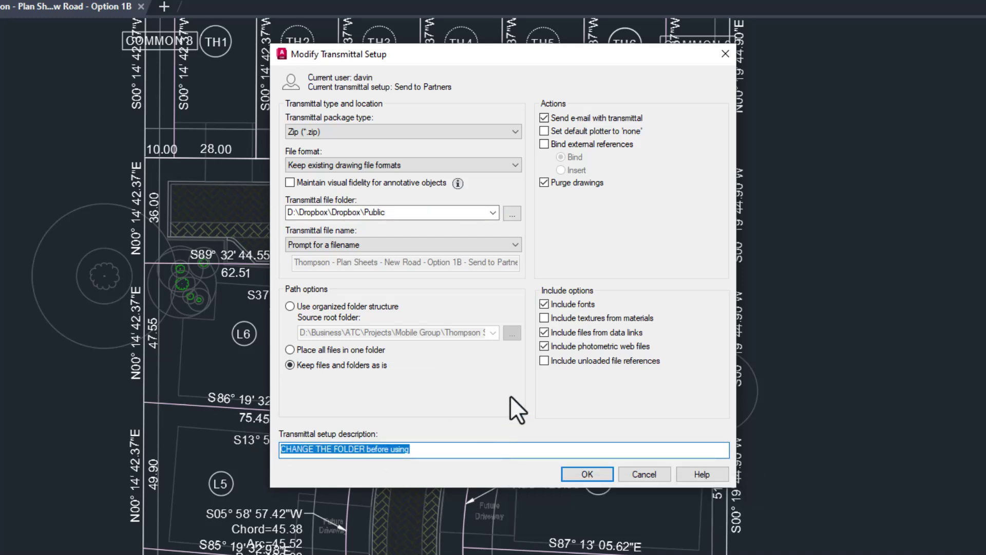
{"action": "type", "text": "Zip "}
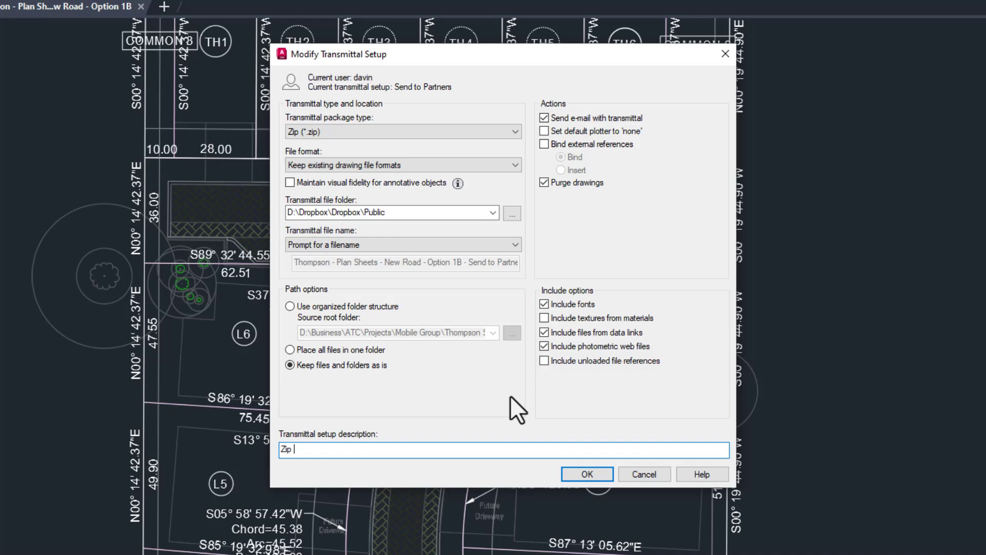
{"action": "type", "text": "saved in Dropbox Pub"}
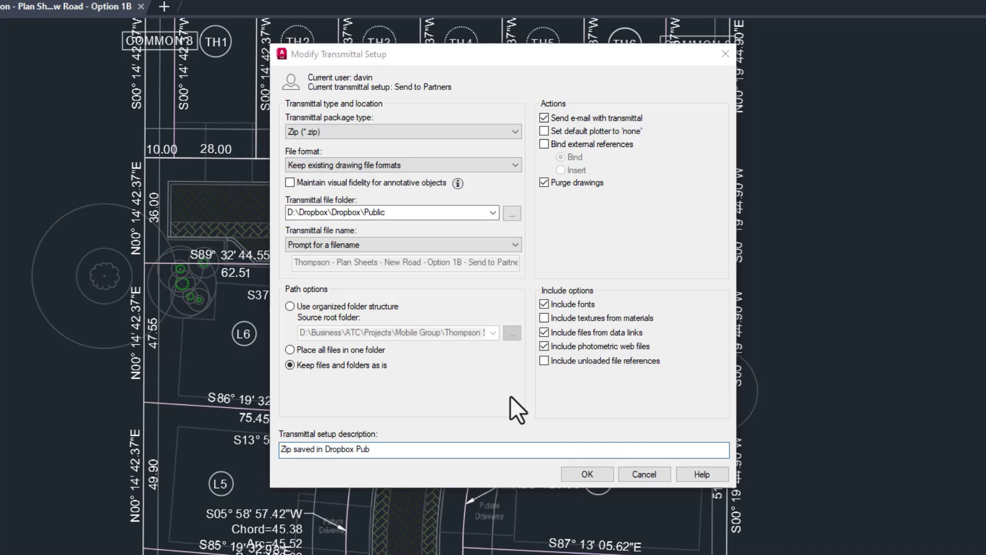
{"action": "left_click", "coordinate": [416, 452]}
{"action": "type", "text": "lic"}
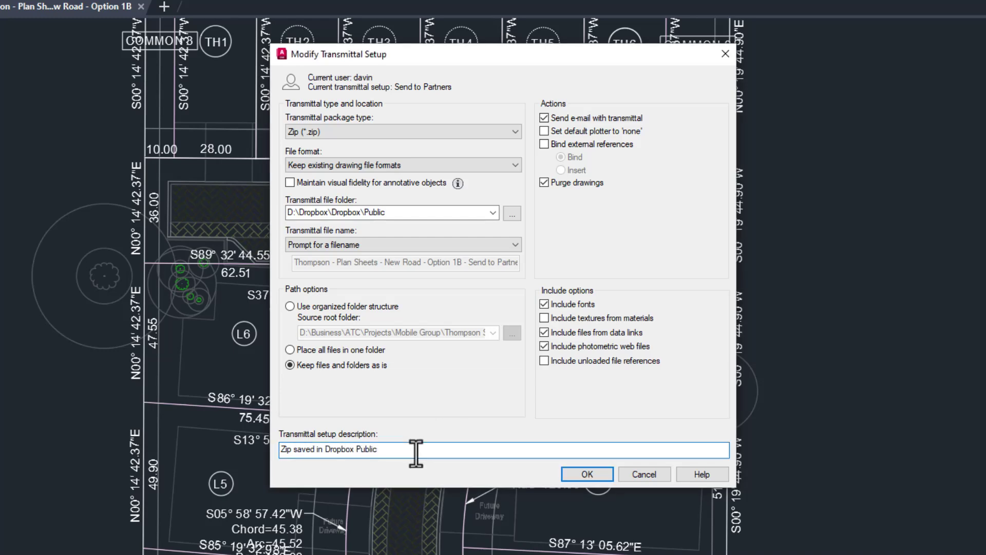
{"action": "left_click", "coordinate": [585, 473]}
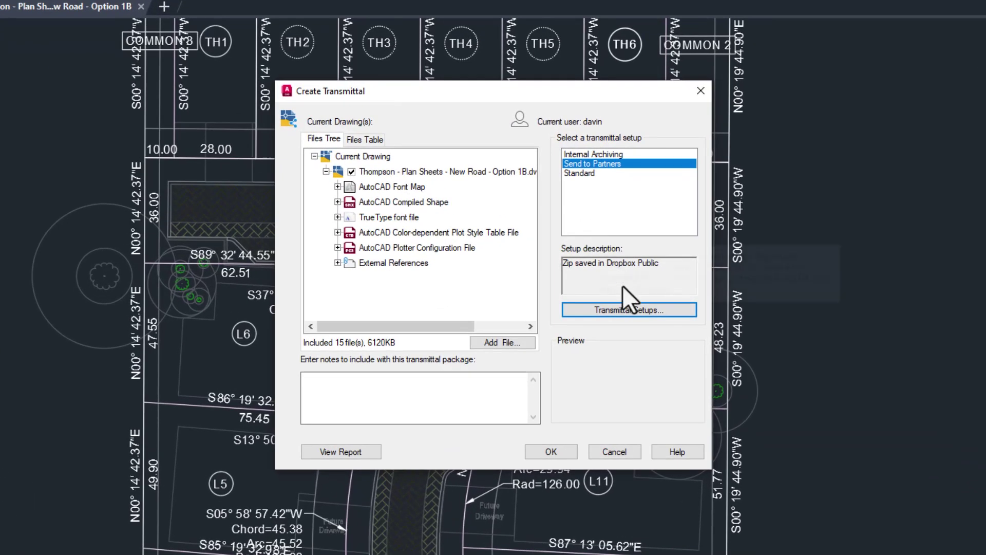
Create a new transmittal setup named 'Send to Clients'.
{"action": "left_click", "coordinate": [624, 311]}
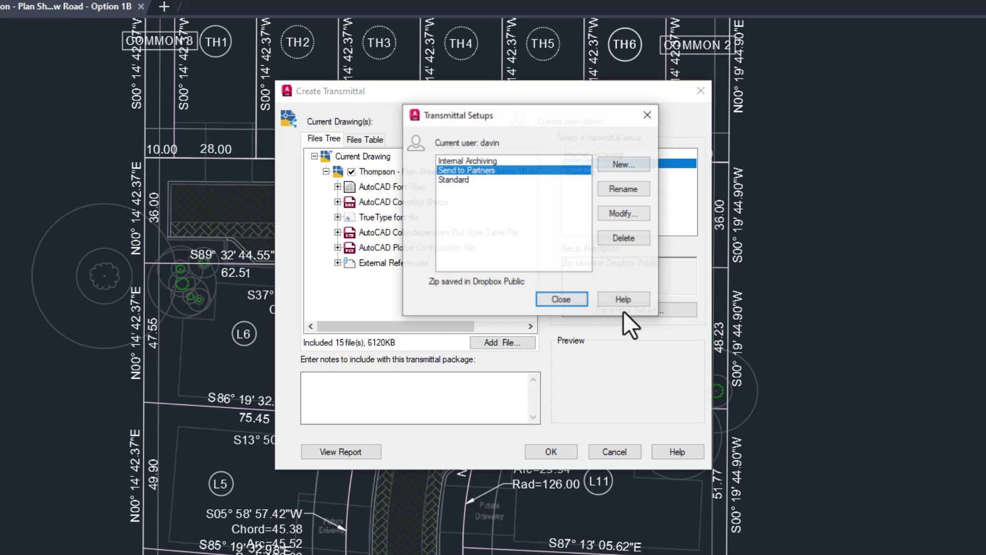
{"action": "left_click", "coordinate": [622, 163]}
{"action": "type", "text": "Sne d"}
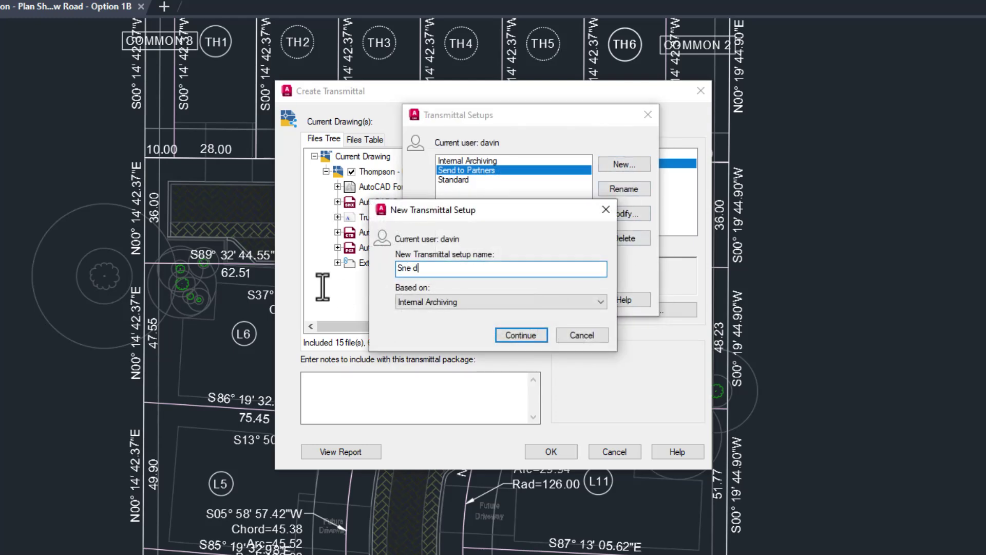
{"action": "key", "text": "BackSpace"}
{"action": "key", "text": "BackSpace"}
{"action": "type", "text": "d"}
{"action": "key", "text": "BackSpace"}
{"action": "key", "text": "BackSpace"}
{"action": "key", "text": "BackSpace"}
{"action": "type", "text": "end to Cilients"}
{"action": "left_click", "coordinate": [513, 332]}
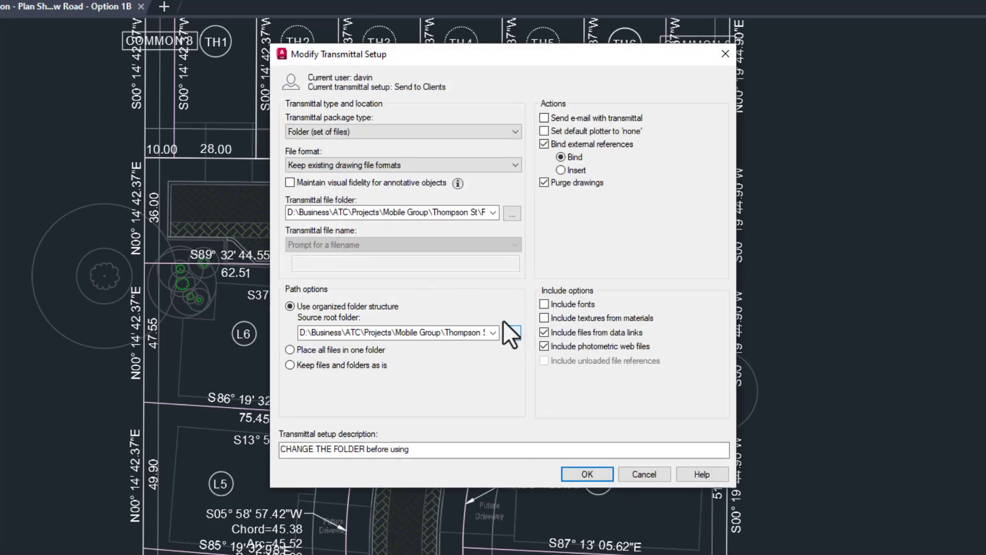
Make it a Zip package saved to Dropbox\Public with all files placed in one folder.
{"action": "left_click", "coordinate": [440, 135]}
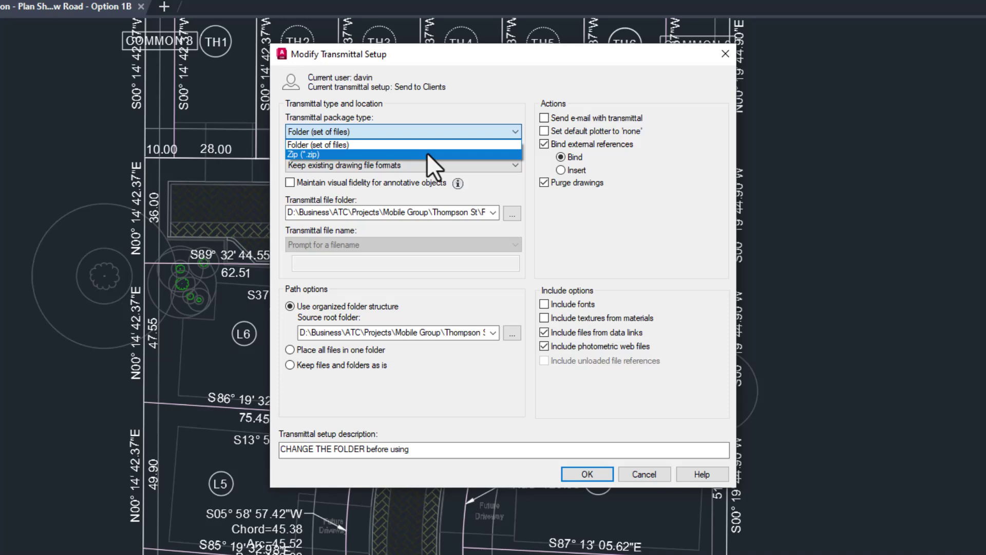
{"action": "left_click", "coordinate": [427, 154]}
{"action": "left_click", "coordinate": [512, 212]}
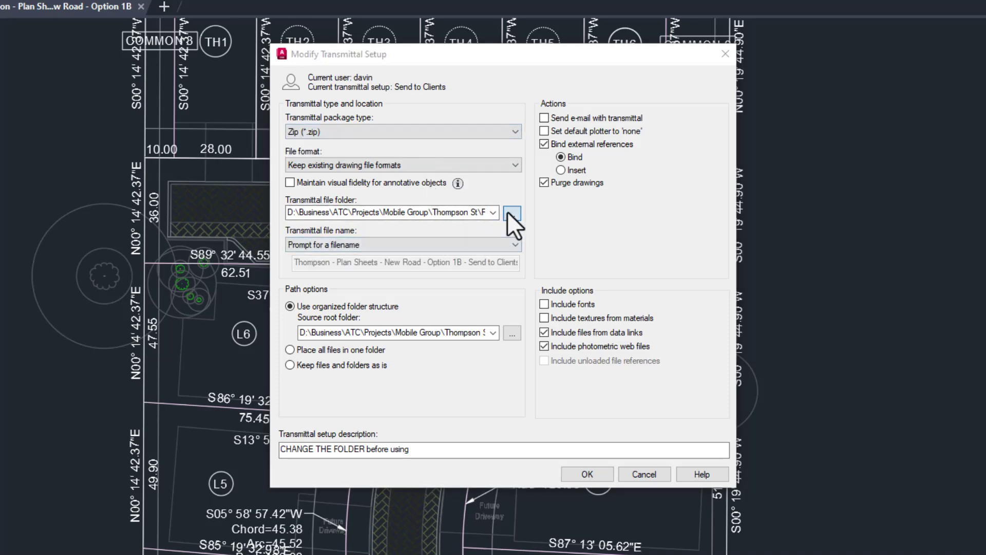
{"action": "left_click", "coordinate": [314, 373]}
{"action": "double_click", "coordinate": [392, 192]}
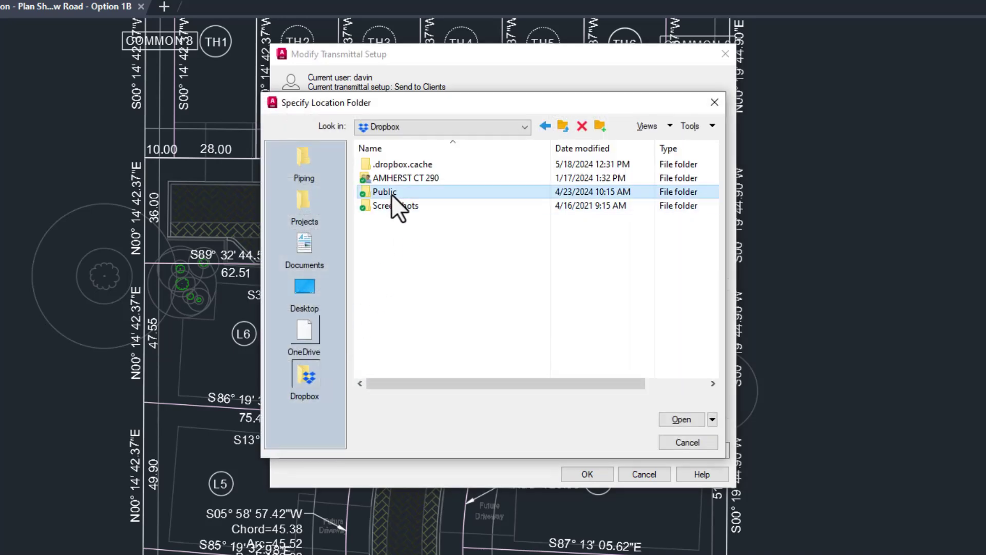
{"action": "left_click", "coordinate": [671, 419]}
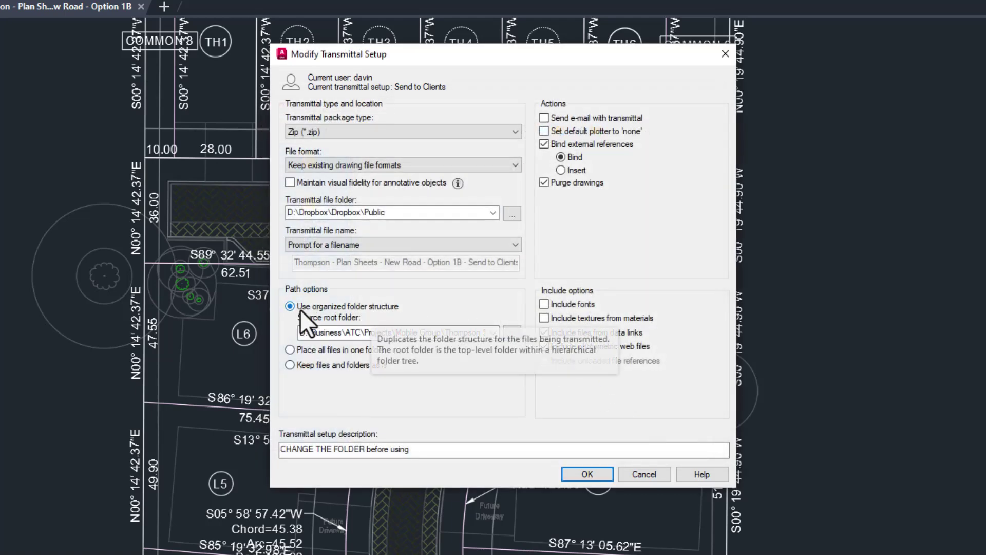
{"action": "left_click", "coordinate": [319, 351]}
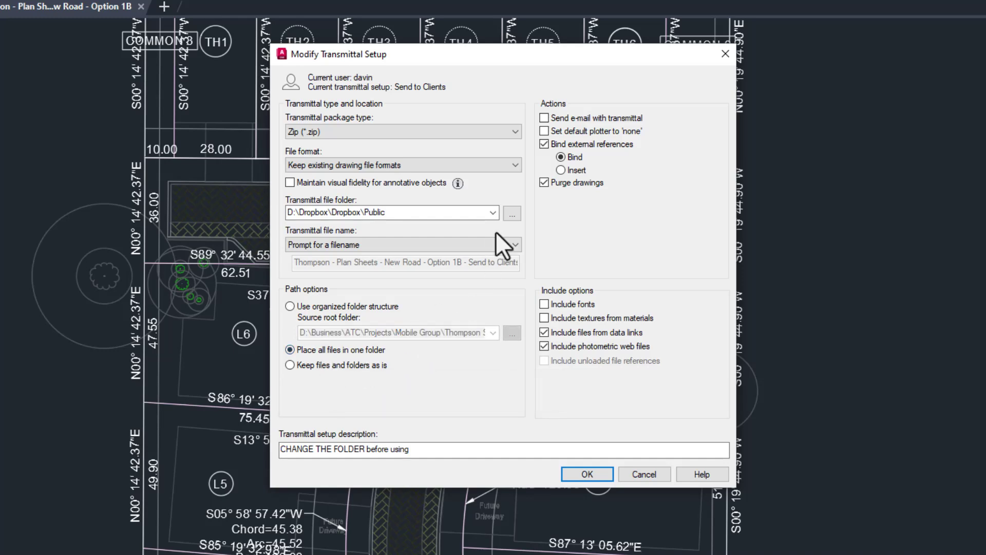
Turn on e-mail and include fonts, and describe the setup as 'Zip placed in Dropbox Public'.
{"action": "left_click", "coordinate": [545, 118]}
{"action": "left_click", "coordinate": [544, 346]}
{"action": "left_click_drag", "start_coordinate": [452, 450], "coordinate": [282, 451]}
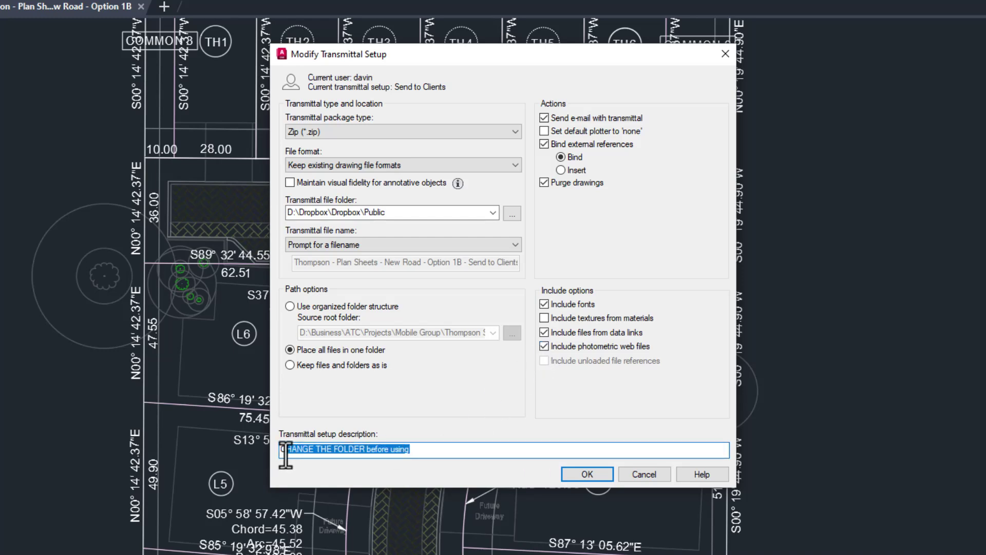
{"action": "type", "text": "Zip placed in"}
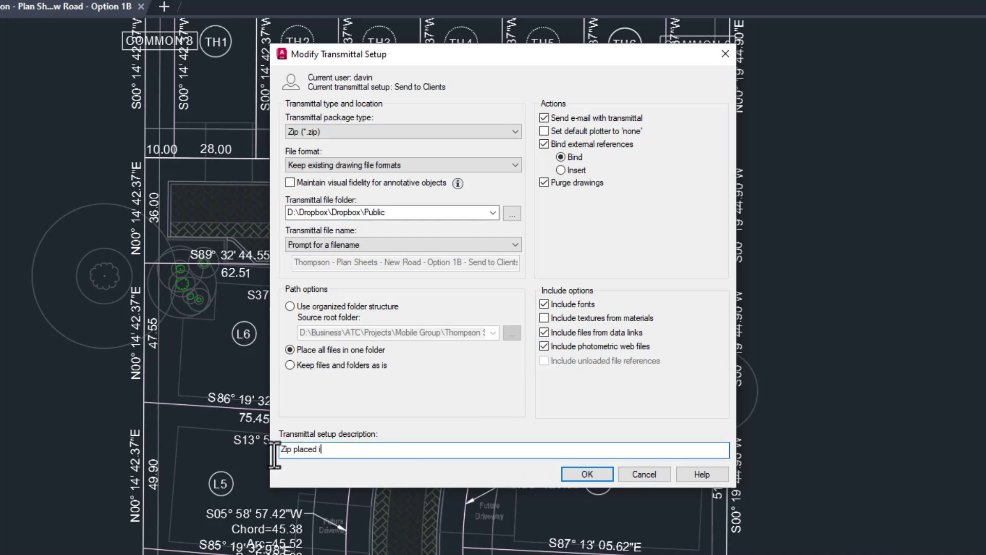
{"action": "type", "text": " Dropbox Public"}
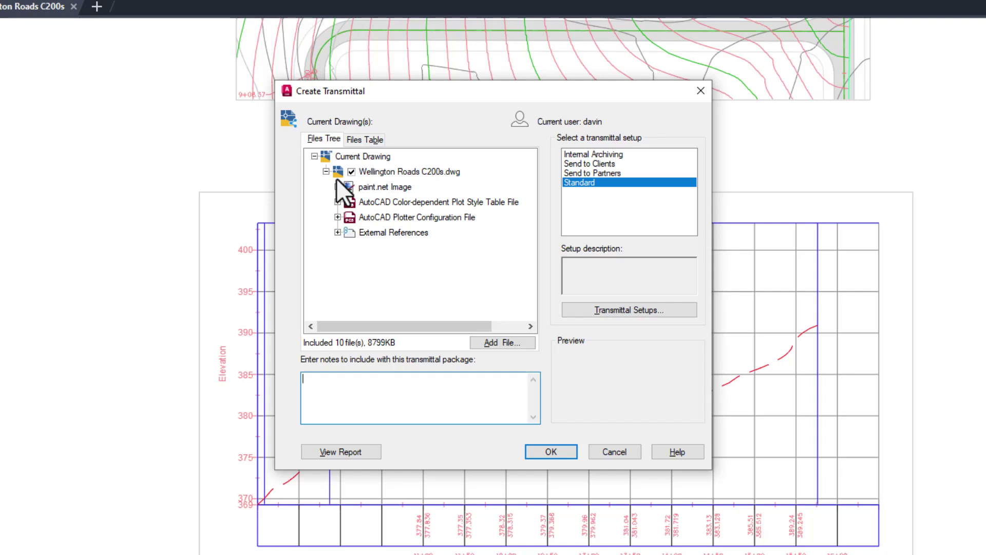
Add Wellington Water C400s, Storm C300s, Sewer C500s, Power C600s and Place C3D C100s to the transmittal.
{"action": "left_click", "coordinate": [518, 342]}
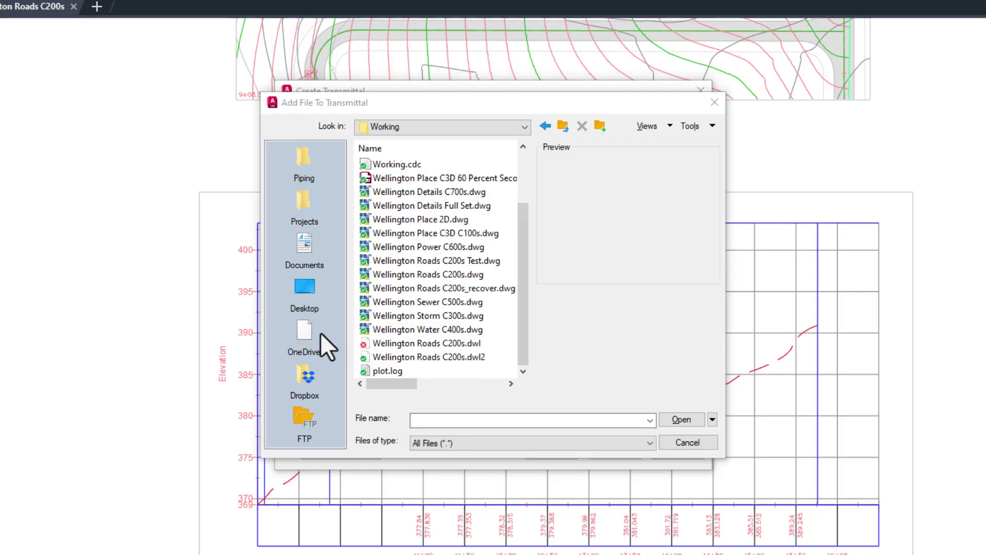
{"action": "left_click", "coordinate": [405, 333]}
{"action": "left_click", "coordinate": [408, 318], "text": "ctrl"}
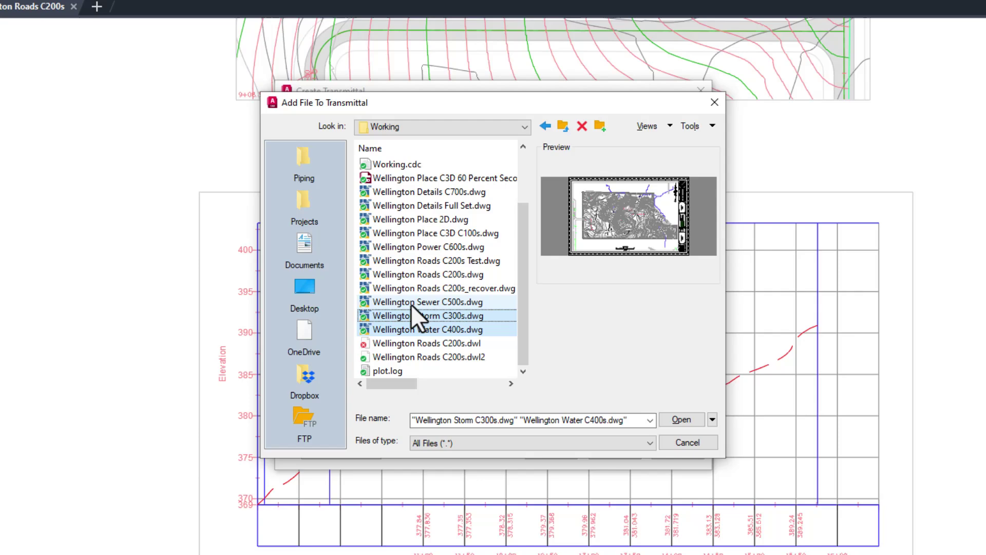
{"action": "left_click", "coordinate": [411, 303], "text": "ctrl"}
{"action": "left_click", "coordinate": [418, 247], "text": "ctrl"}
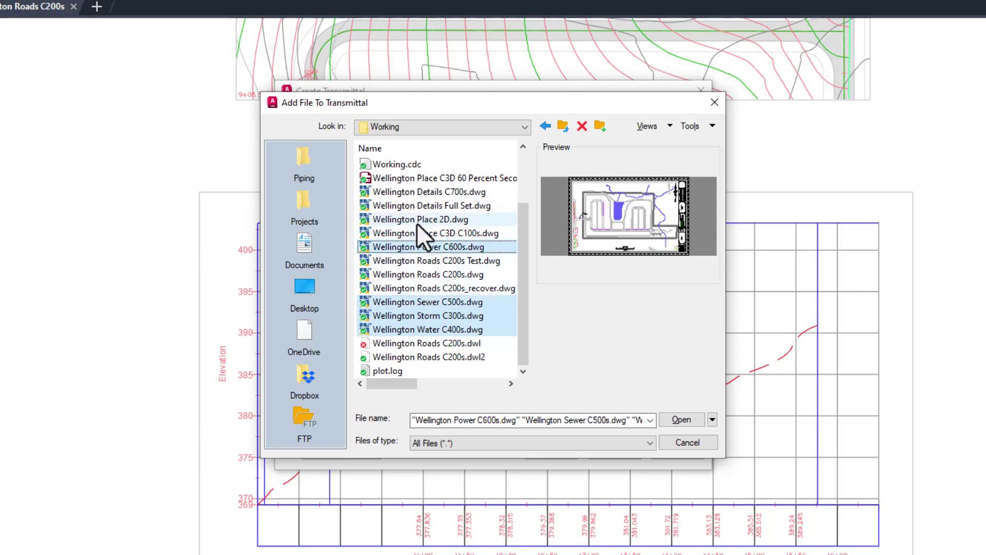
{"action": "left_click", "coordinate": [418, 234], "text": "ctrl"}
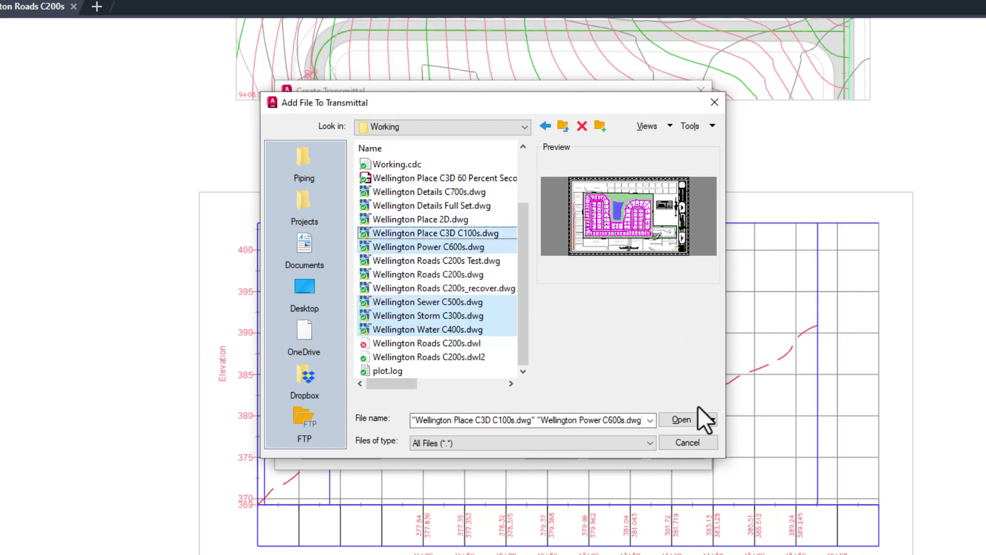
{"action": "left_click", "coordinate": [686, 418]}
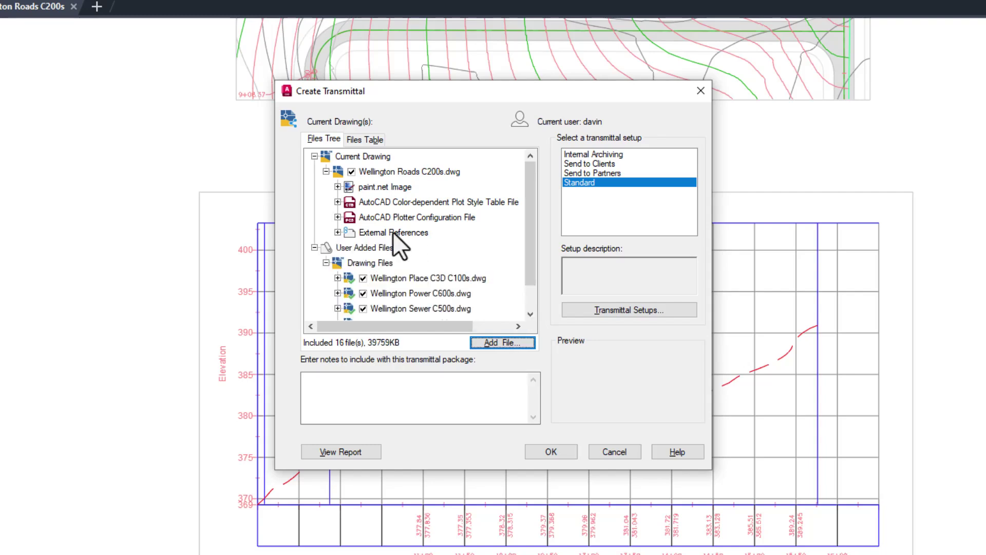
Expand the dependency trees of Place C3D C100s, its external references, and Sewer C500s.
{"action": "left_click", "coordinate": [338, 232]}
{"action": "scroll", "coordinate": [468, 246], "scroll_direction": "down", "scroll_amount": 1}
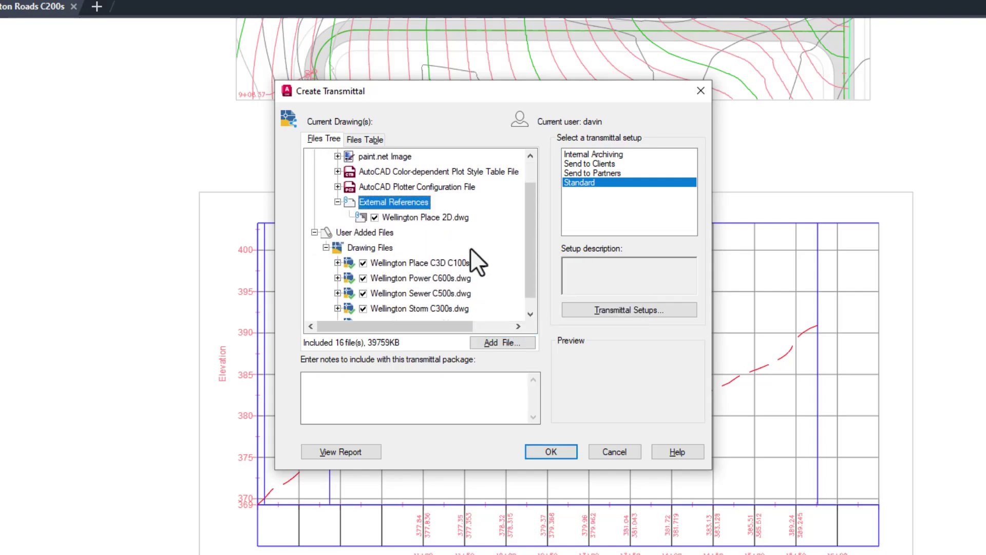
{"action": "left_click", "coordinate": [337, 262]}
{"action": "scroll", "coordinate": [421, 252], "scroll_direction": "down", "scroll_amount": 2}
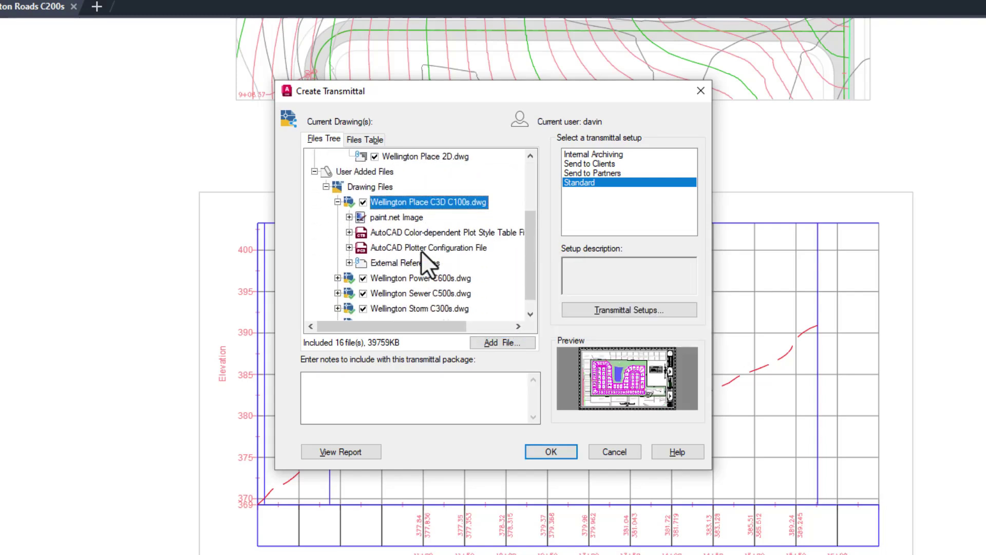
{"action": "left_click", "coordinate": [349, 262]}
{"action": "scroll", "coordinate": [411, 231], "scroll_direction": "down", "scroll_amount": 1}
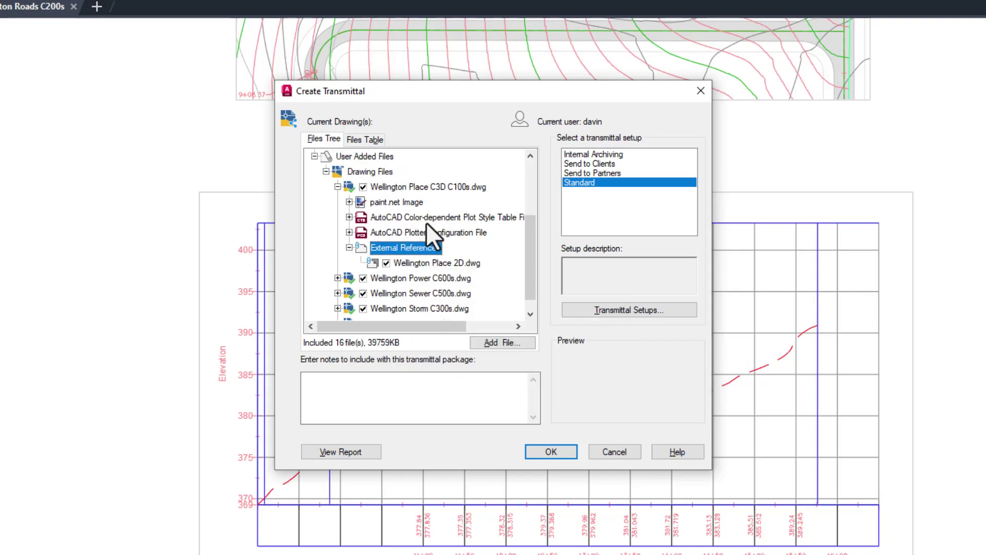
{"action": "scroll", "coordinate": [427, 223], "scroll_direction": "down", "scroll_amount": 1}
{"action": "left_click", "coordinate": [337, 277]}
{"action": "scroll", "coordinate": [437, 259], "scroll_direction": "down", "scroll_amount": 2}
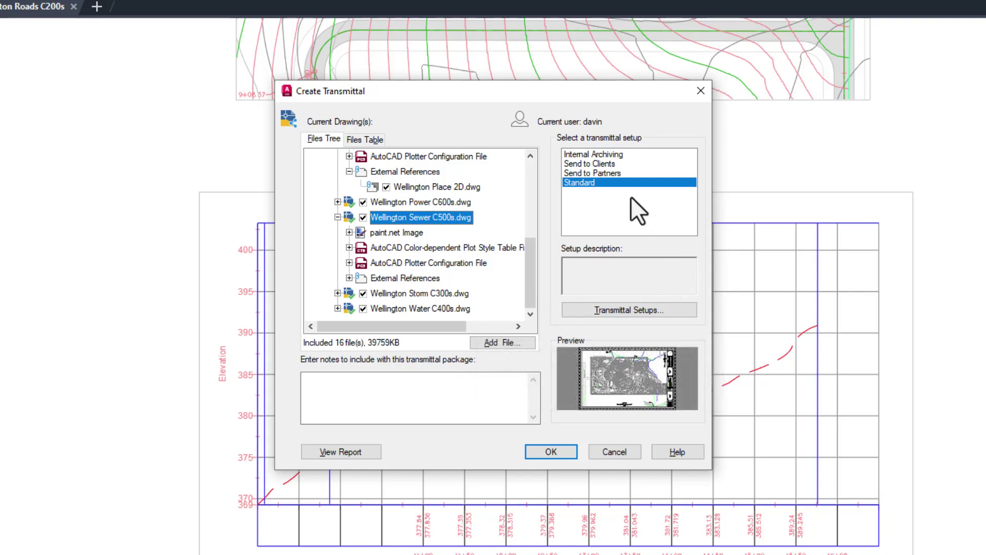
Set Internal Archiving's output folder to Releases\Revision 1, keep files and folders as is, and save.
{"action": "left_click", "coordinate": [605, 155]}
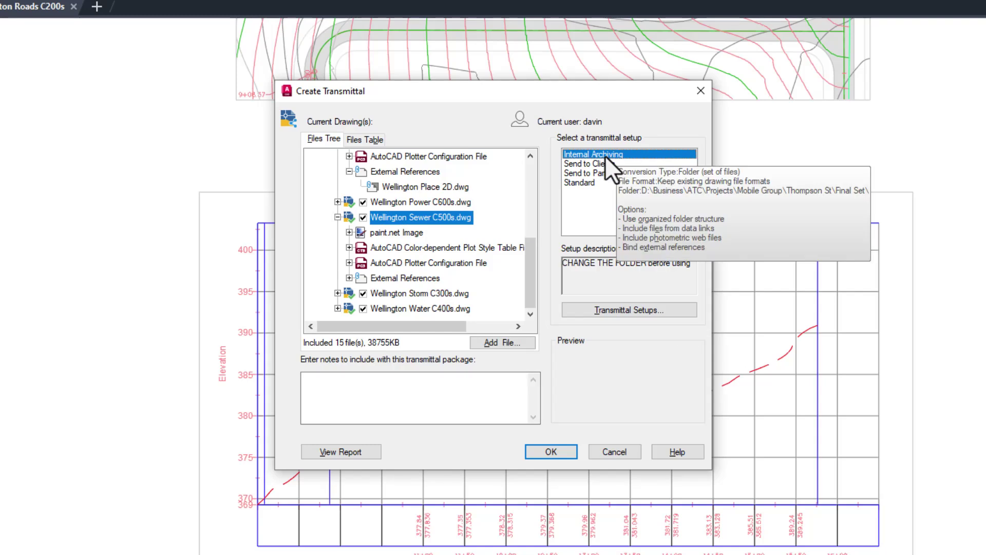
{"action": "left_click", "coordinate": [634, 308]}
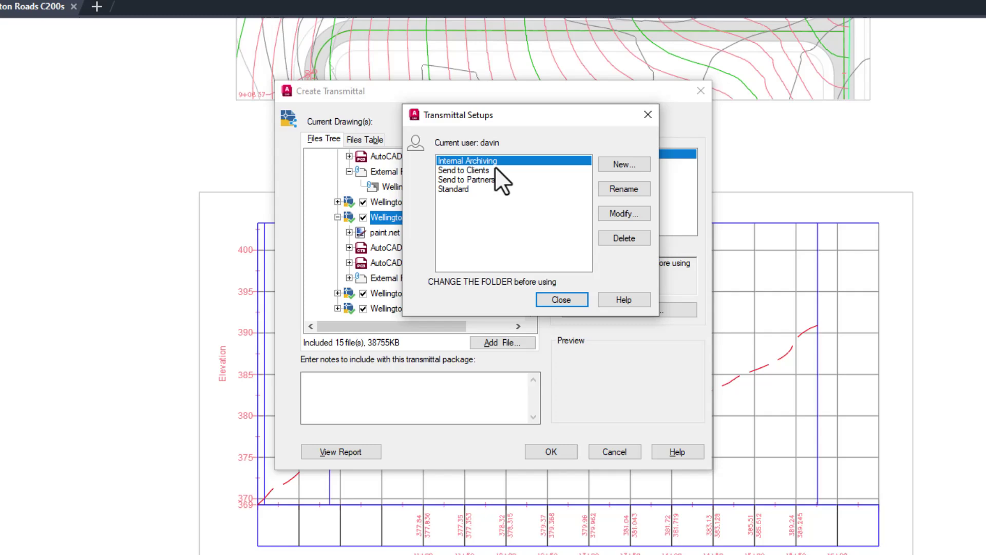
{"action": "left_click", "coordinate": [609, 211]}
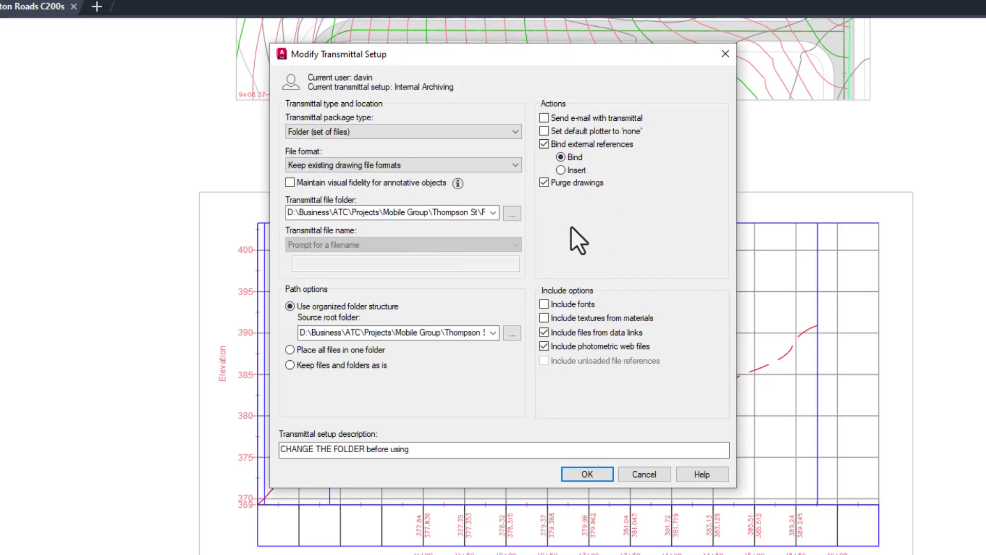
{"action": "left_click", "coordinate": [513, 213]}
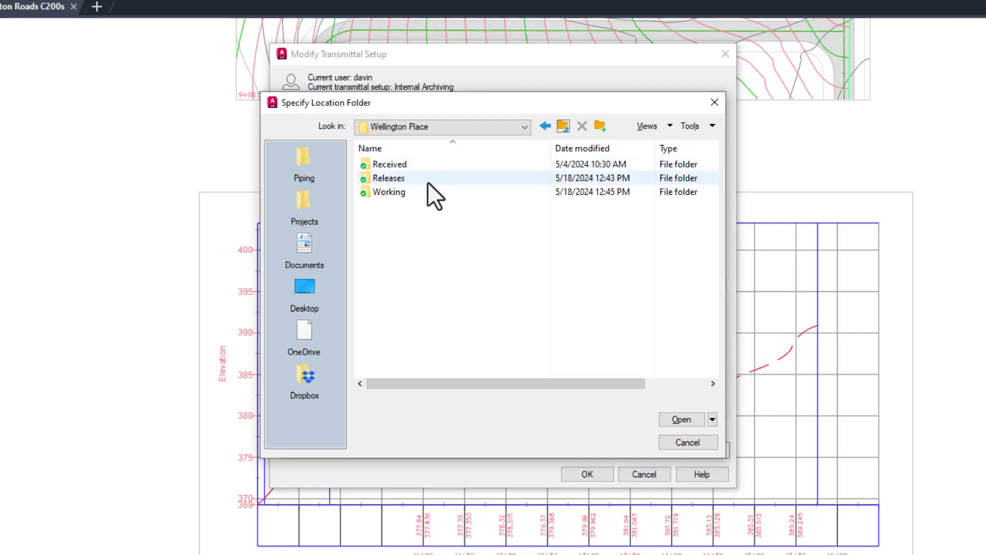
{"action": "double_click", "coordinate": [397, 177]}
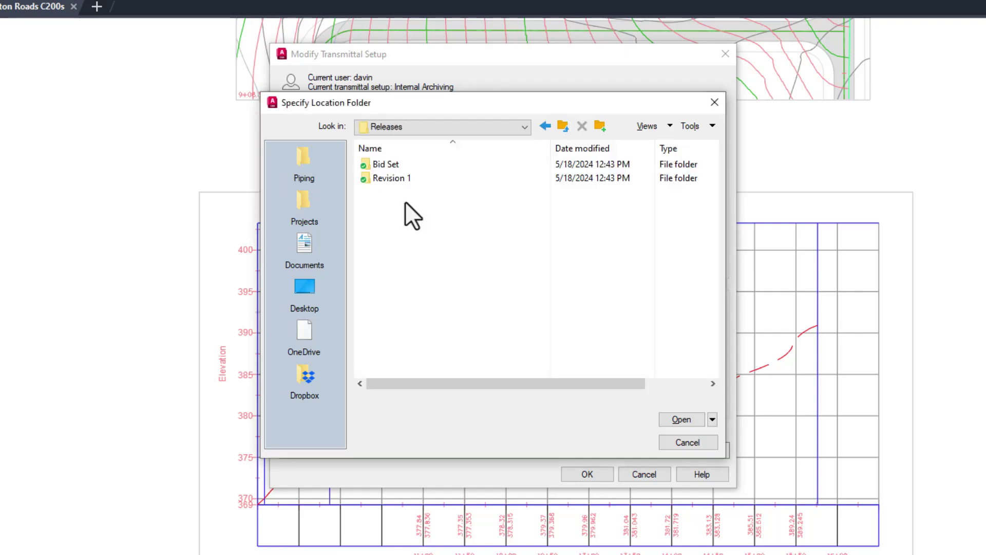
{"action": "double_click", "coordinate": [388, 178]}
{"action": "left_click", "coordinate": [674, 419]}
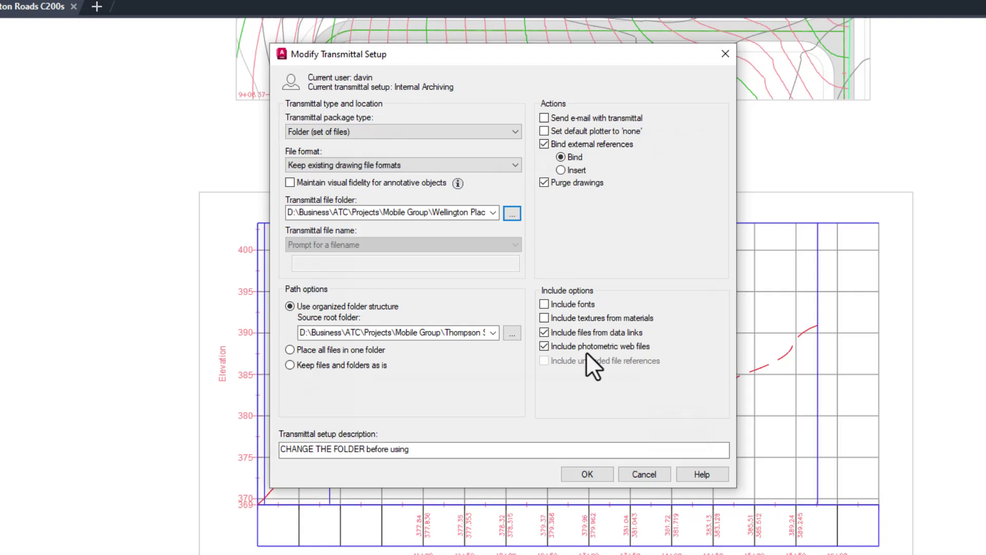
{"action": "left_click", "coordinate": [320, 365]}
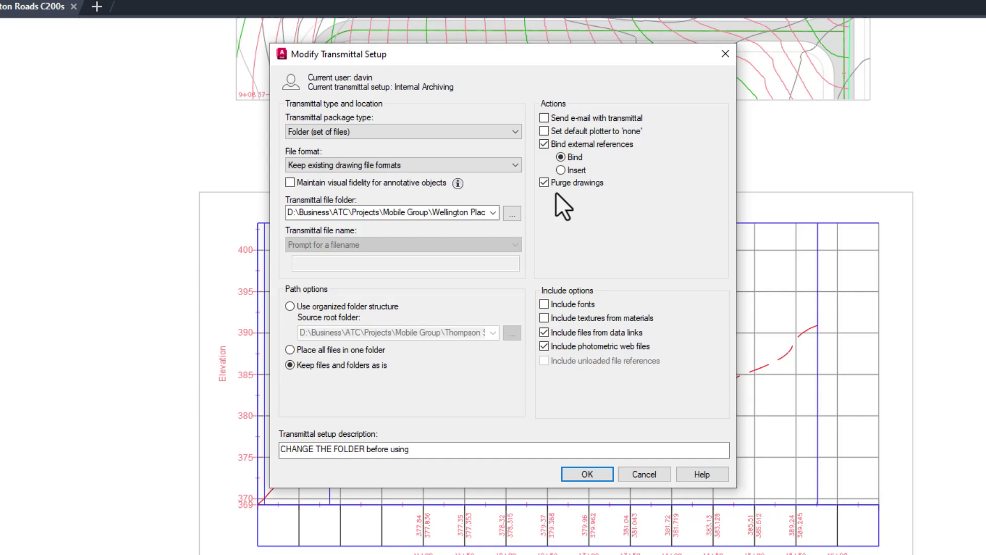
{"action": "left_click", "coordinate": [577, 475]}
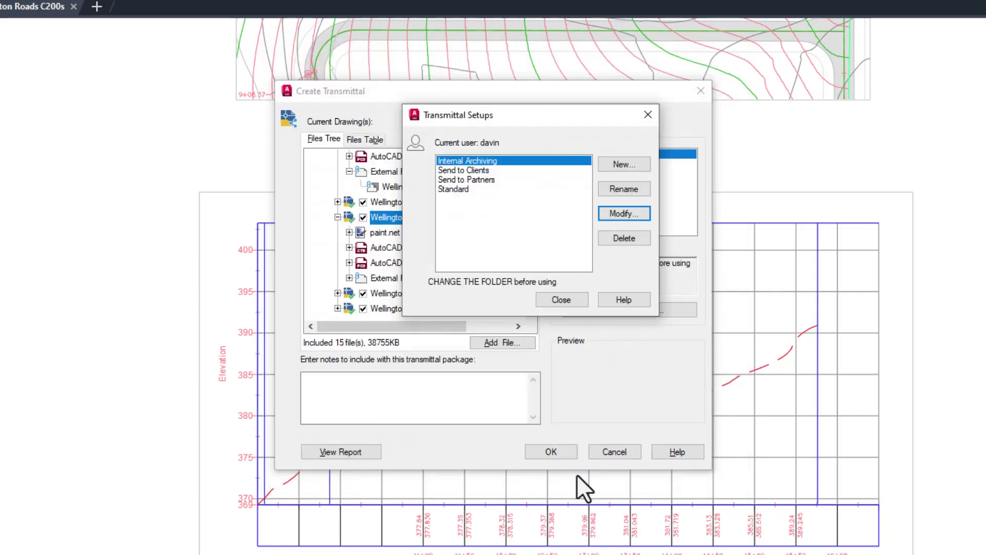
Create the Internal Archiving package and begin a new transmittal by adding files.
{"action": "left_click", "coordinate": [562, 300]}
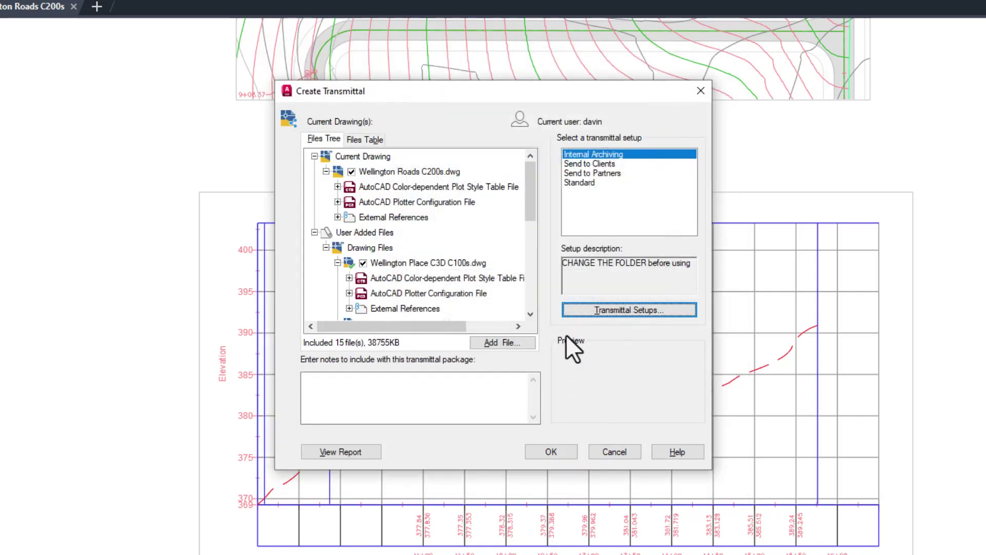
{"action": "left_click", "coordinate": [559, 454]}
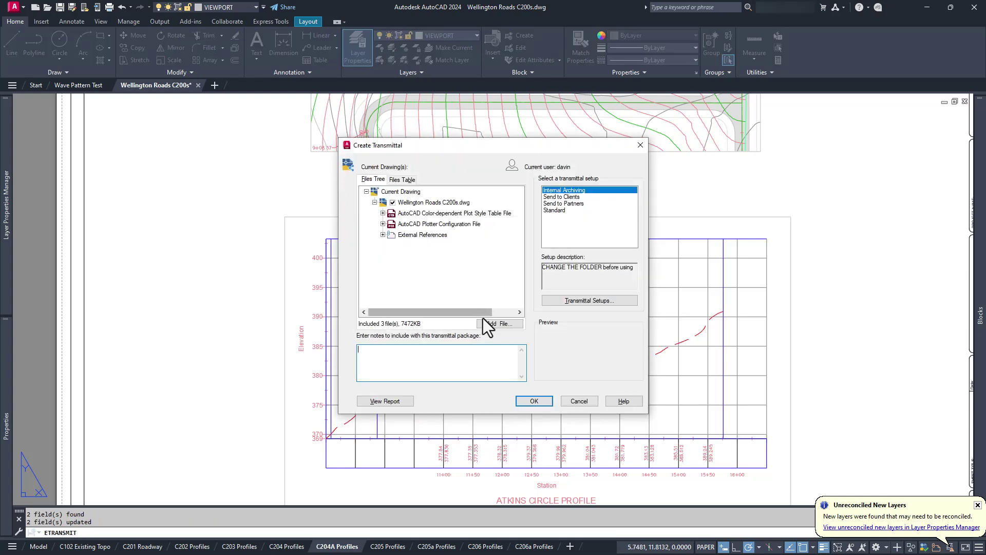
{"action": "left_click", "coordinate": [485, 323]}
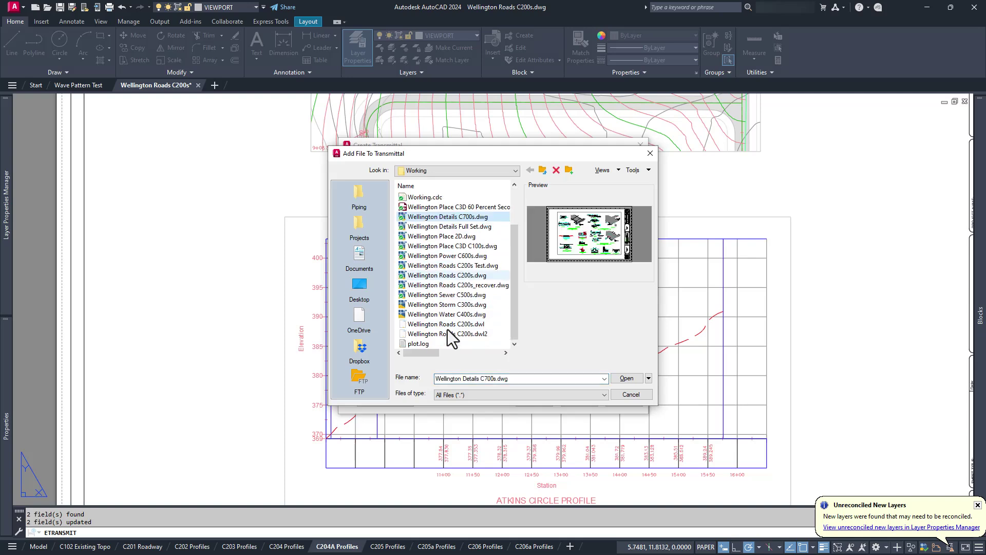
Add the Wellington drawings except Roads C200s, Place 2D and Details Full Set, and package them with Send to Clients.
{"action": "left_click", "coordinate": [443, 315], "text": "shift"}
{"action": "left_click", "coordinate": [444, 285], "text": "ctrl"}
{"action": "left_click", "coordinate": [445, 276], "text": "ctrl"}
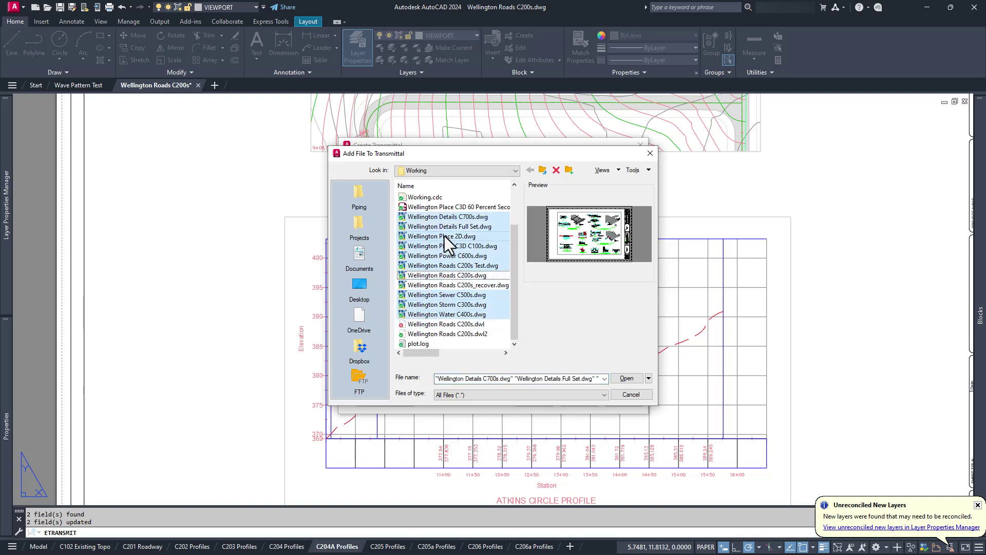
{"action": "left_click", "coordinate": [445, 236], "text": "ctrl"}
{"action": "left_click", "coordinate": [445, 228], "text": "ctrl"}
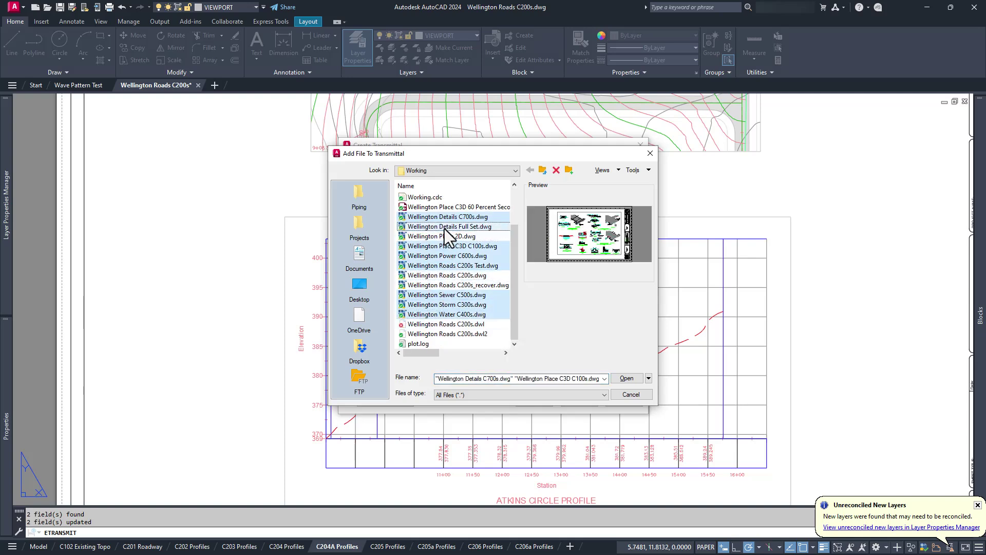
{"action": "left_click", "coordinate": [631, 378]}
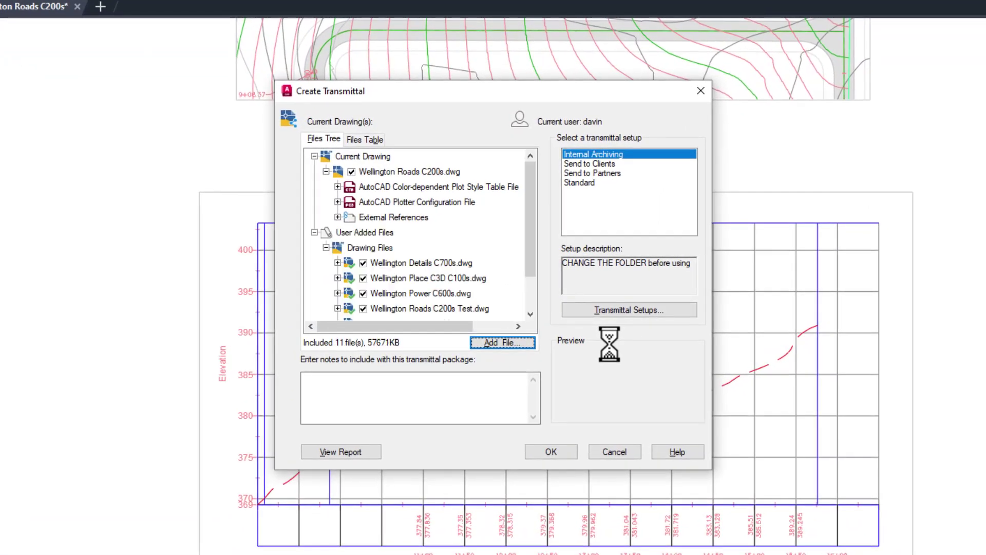
{"action": "left_click", "coordinate": [603, 165]}
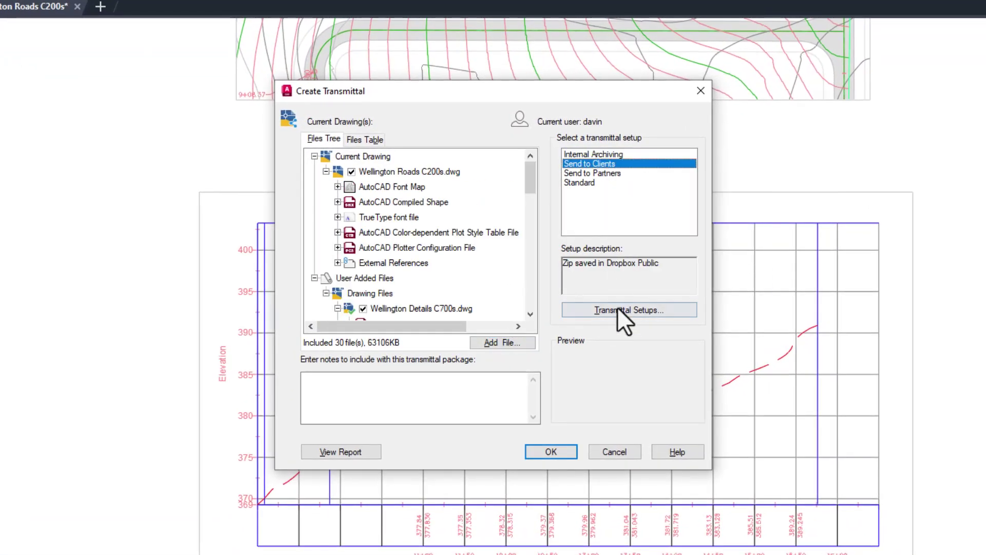
{"action": "left_click", "coordinate": [555, 452]}
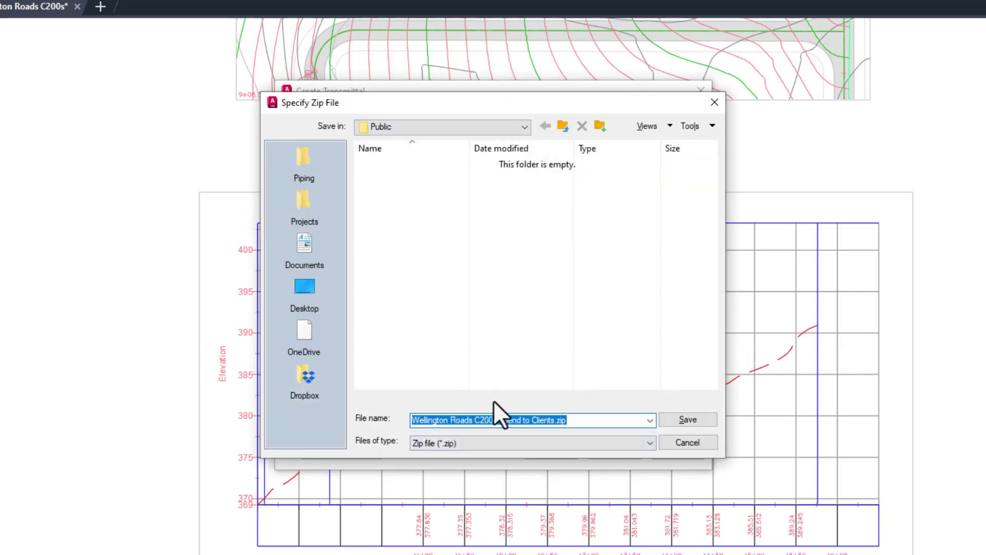
Save the Send to Clients zip as 'Wellington Rev 1' in the Public folder.
{"action": "type", "text": "Wellington"}
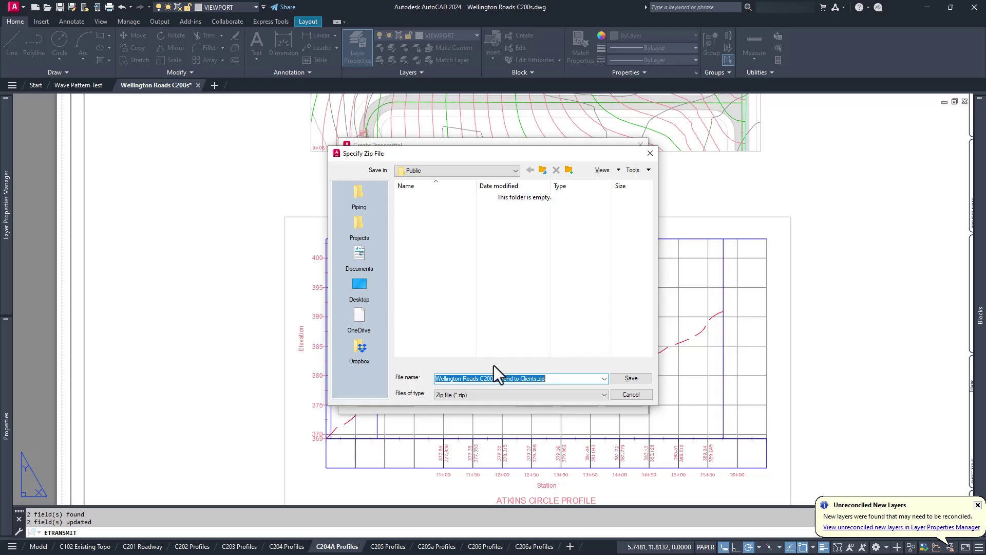
{"action": "type", "text": "Wellington Rev 1"}
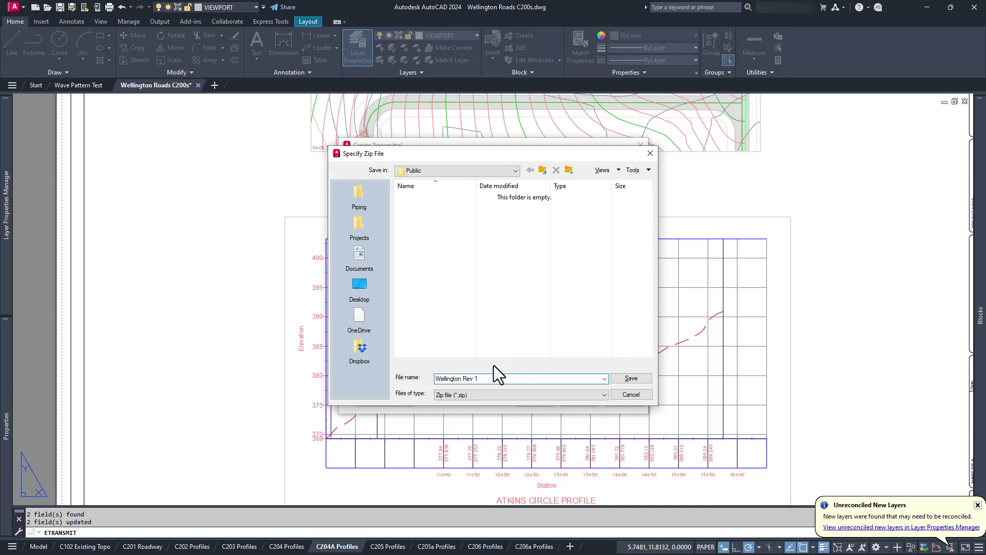
{"action": "key", "text": "Return"}
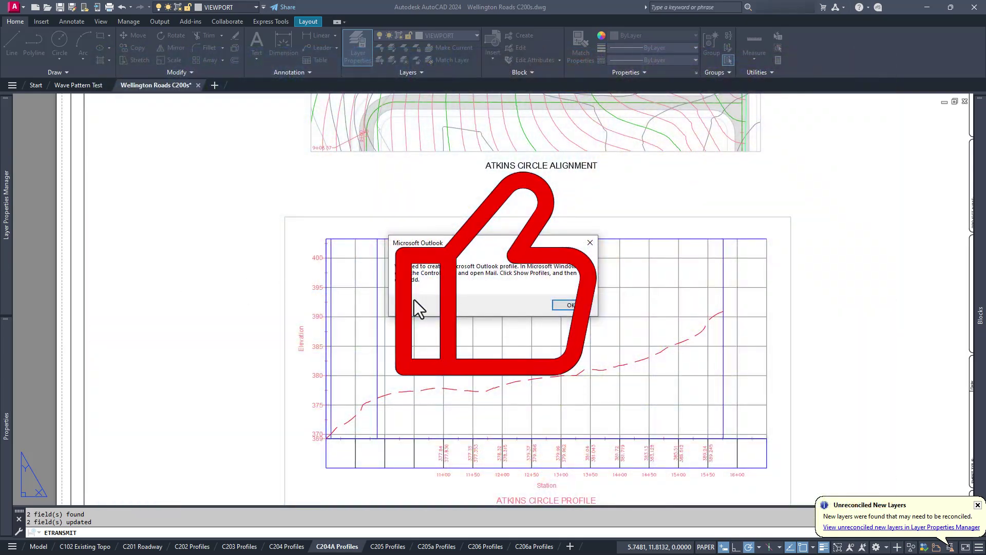
Dismiss the Outlook warning, inspect Wellington Rev 1.zip in Dropbox Public, then close the archive.
{"action": "left_click", "coordinate": [569, 312]}
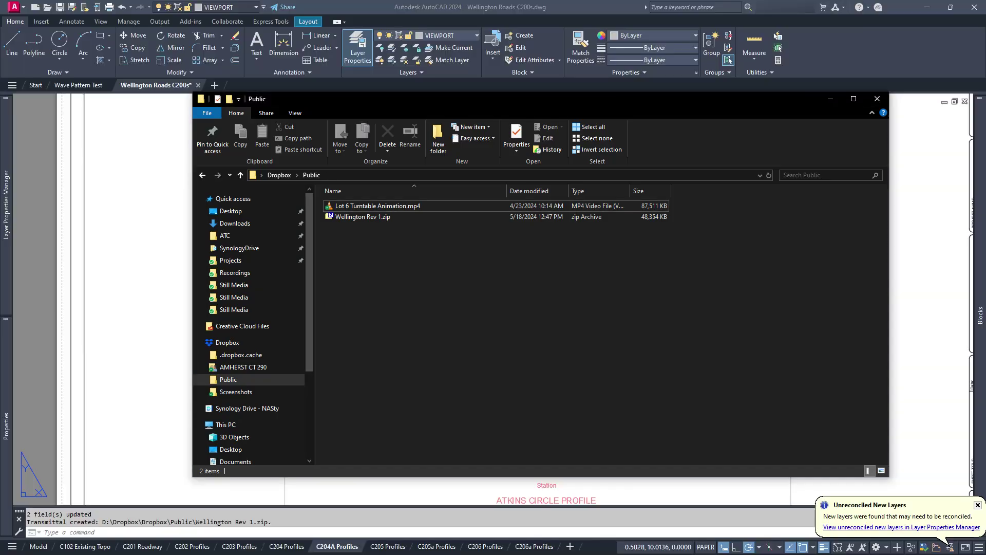
{"action": "left_click", "coordinate": [372, 218]}
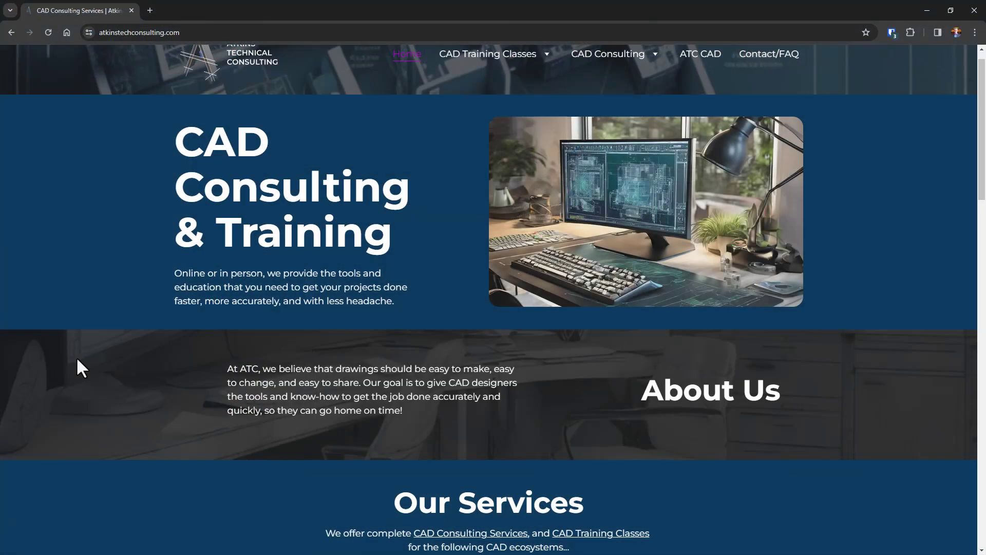
{"action": "scroll", "coordinate": [76, 356], "scroll_direction": "down", "scroll_amount": 5}
{"action": "scroll", "coordinate": [76, 357], "scroll_direction": "down", "scroll_amount": 10}
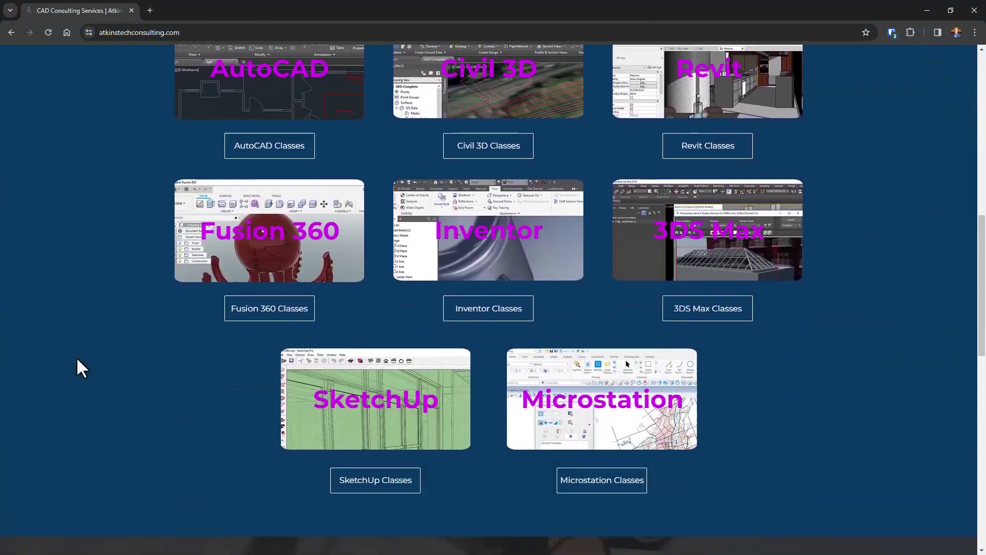
{"action": "scroll", "coordinate": [76, 357], "scroll_direction": "down", "scroll_amount": 5}
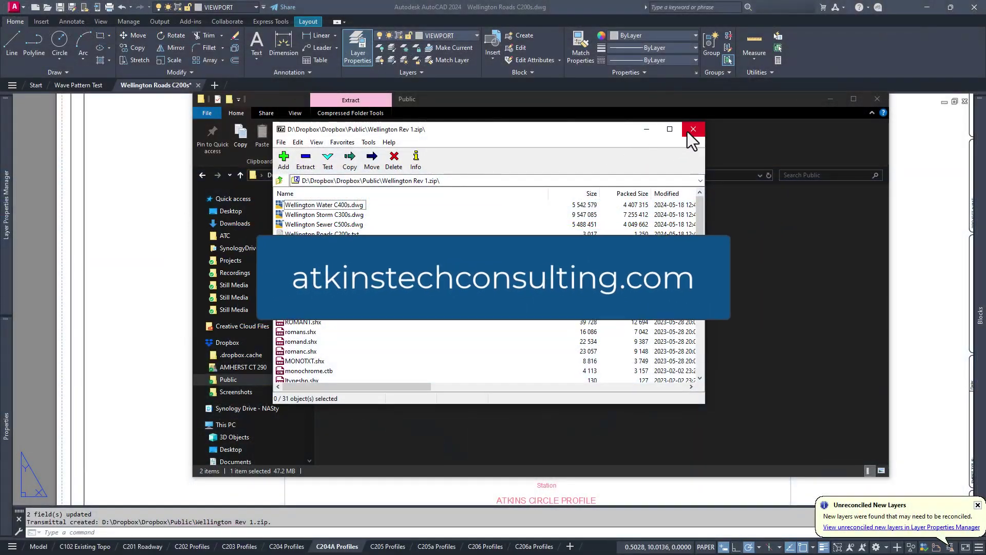
{"action": "left_click", "coordinate": [688, 131]}
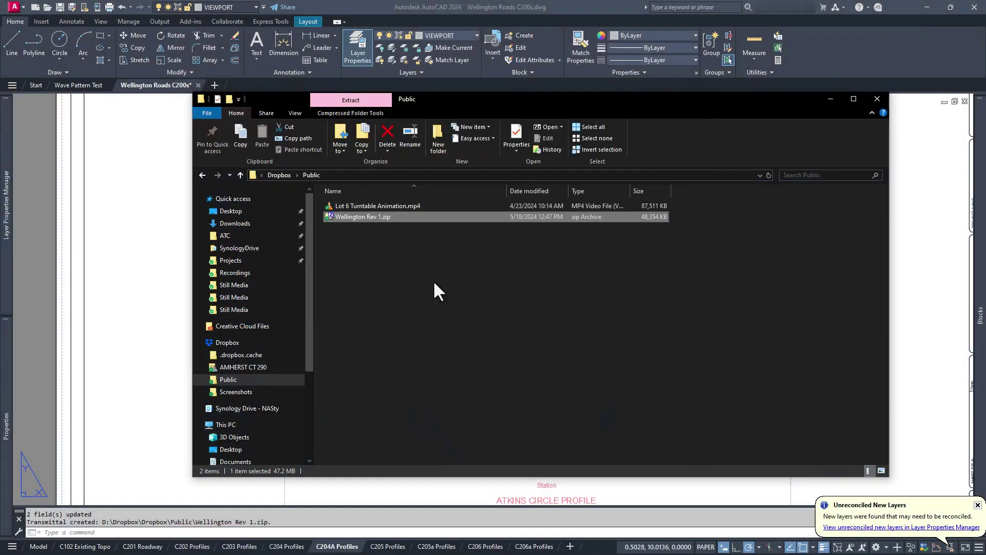
{"action": "left_click", "coordinate": [433, 279]}
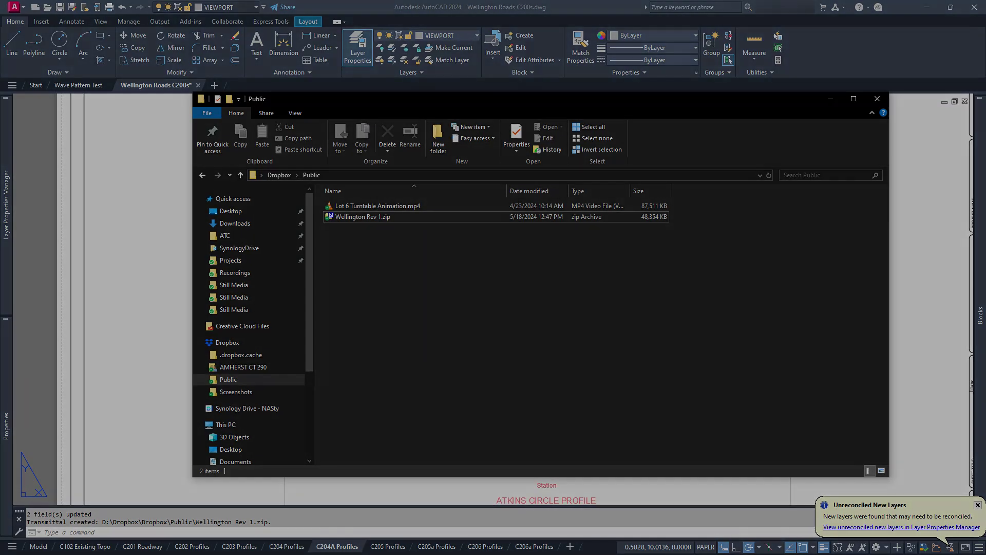